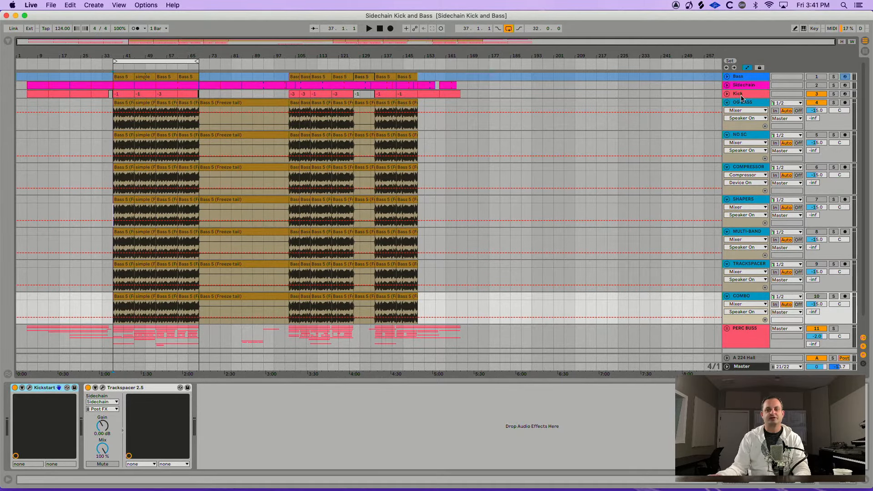
Audition the loop with the OG BASS track, and again with NO SC as the only active bass track.
key(space)
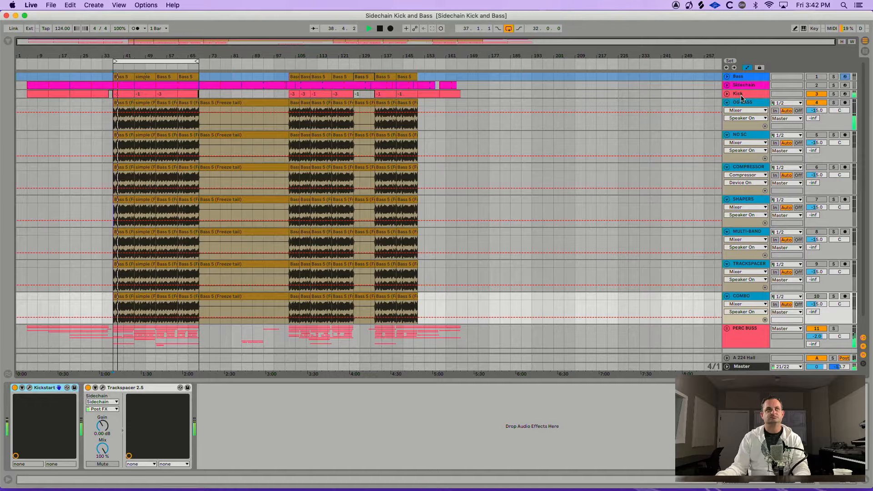
key(space)
click(813, 103)
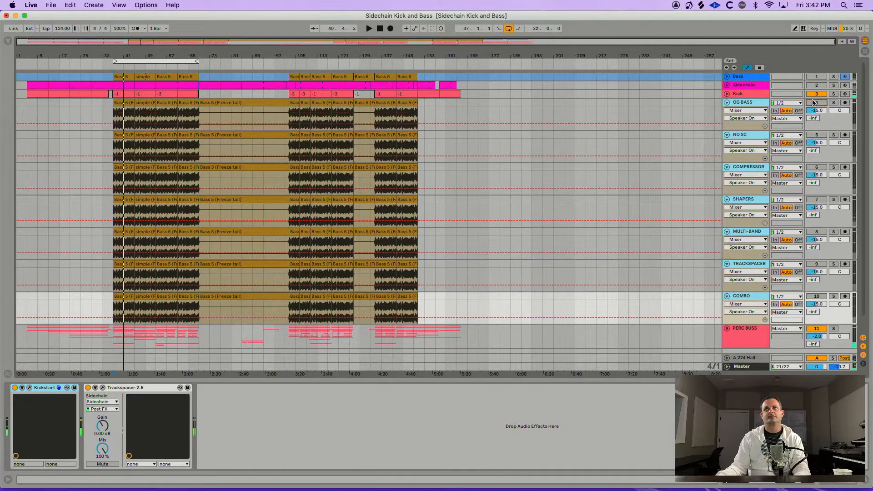
click(814, 103)
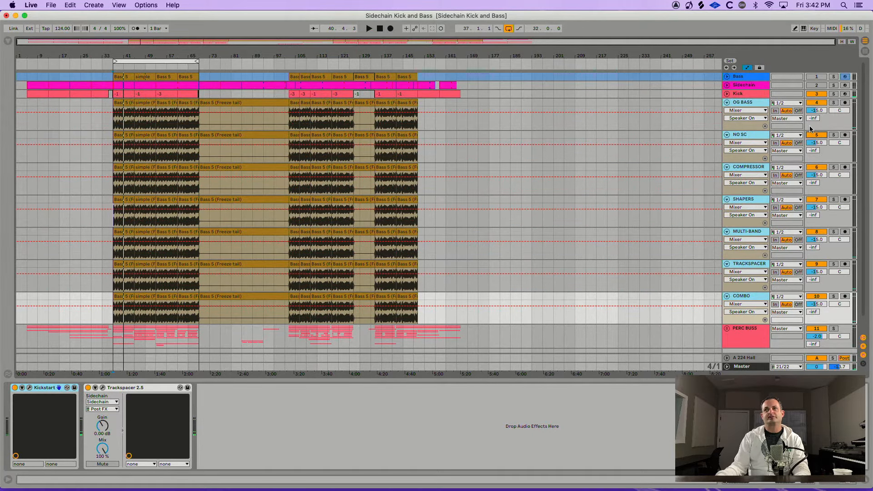
click(810, 131)
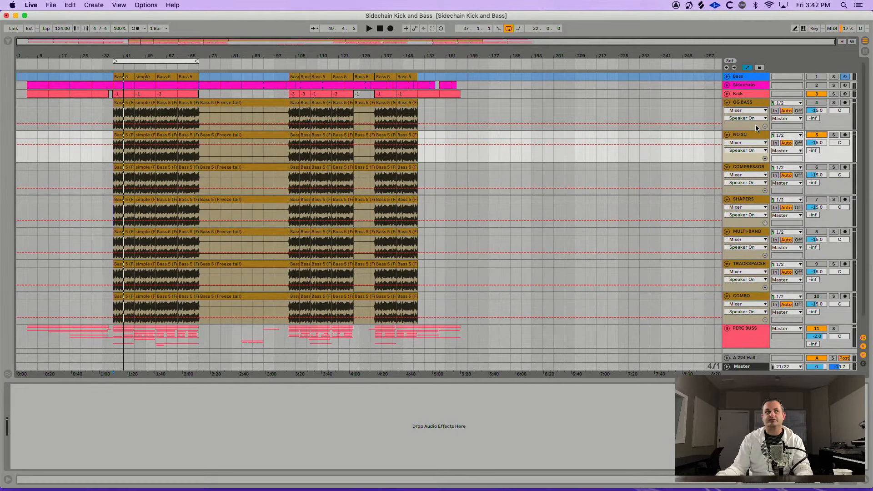
key(space)
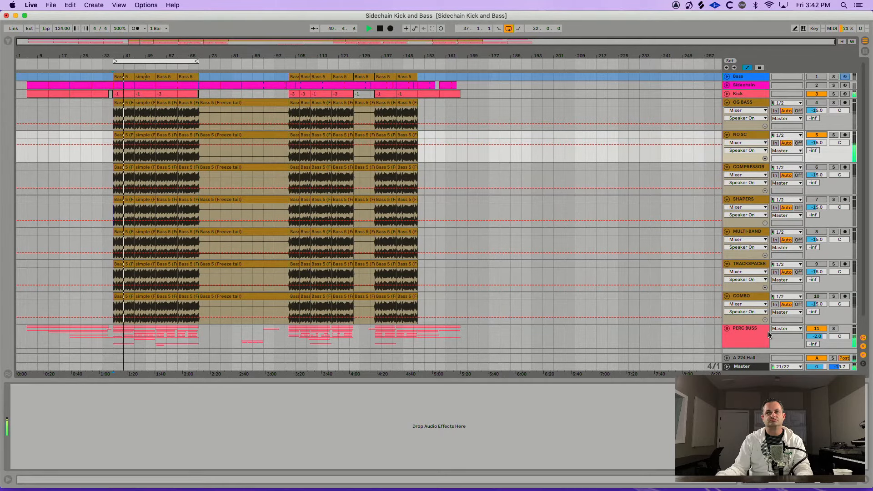
key(space)
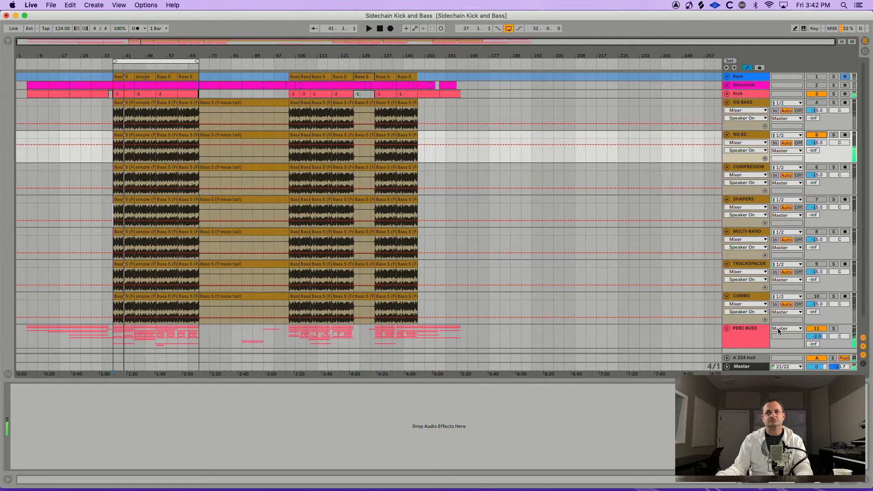
Mute the PERC BUSS and compare the NO SC and OG BASS tracks against the kick during playback.
click(816, 328)
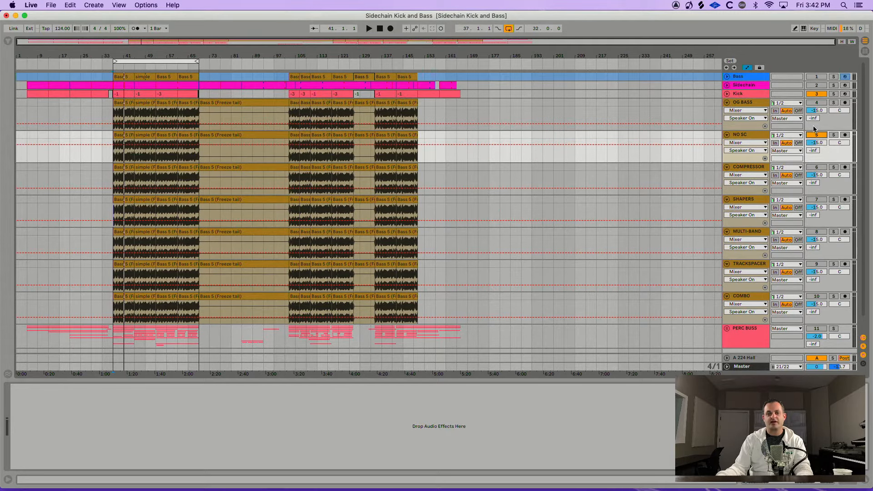
key(space)
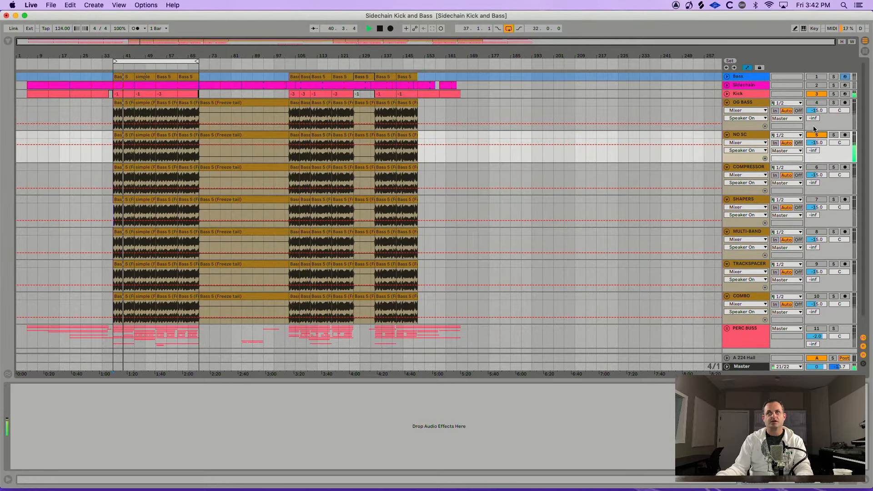
key(space)
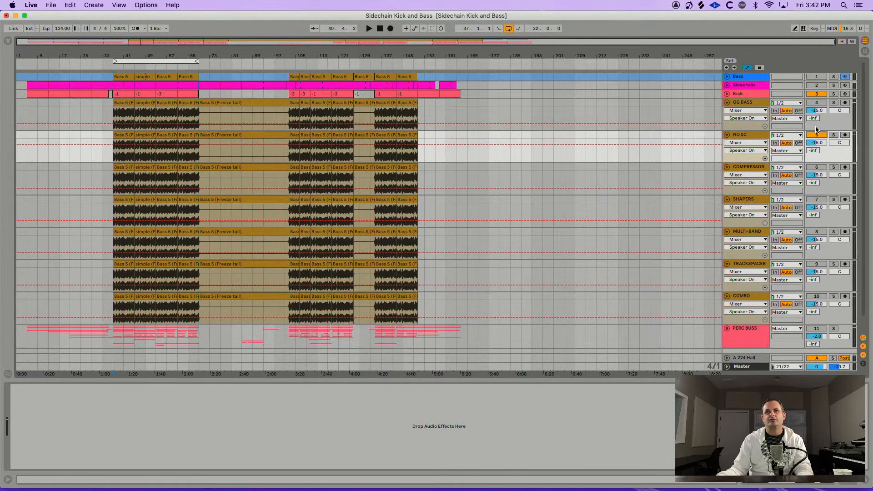
key(space)
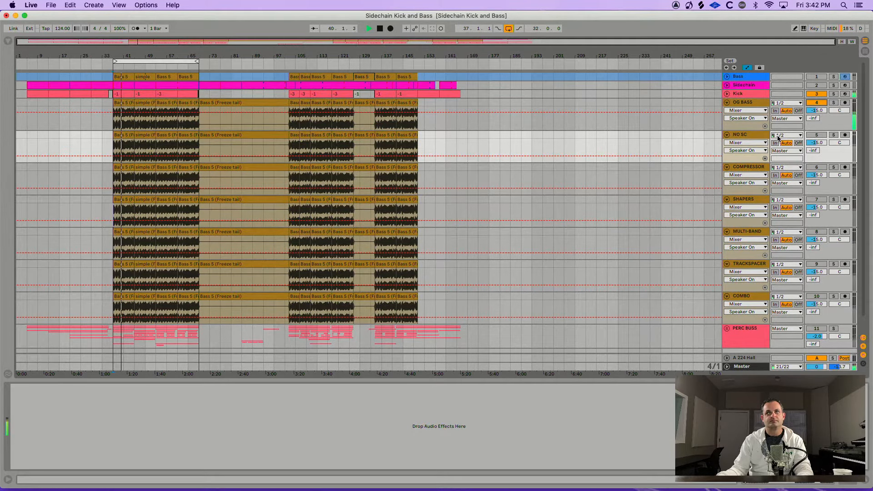
key(space)
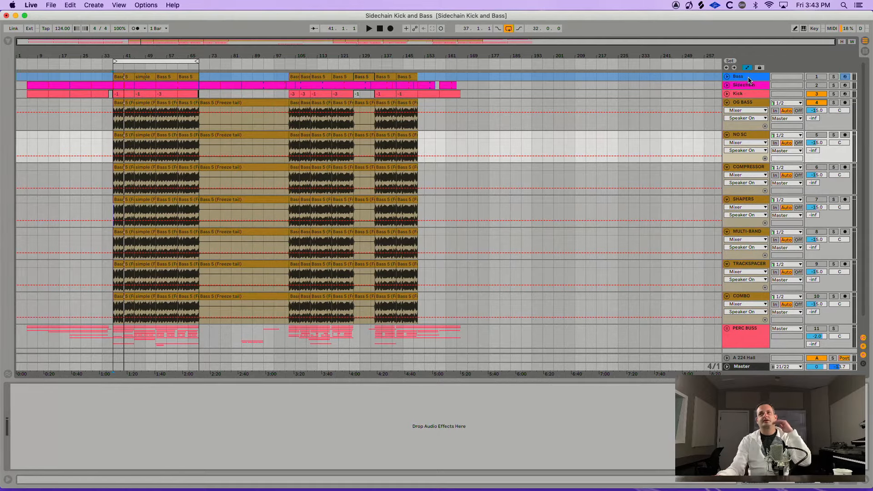
Show the device chain of the Sidechain track with its kick drum sampler and EQ Eight.
key(Up)
key(Up)
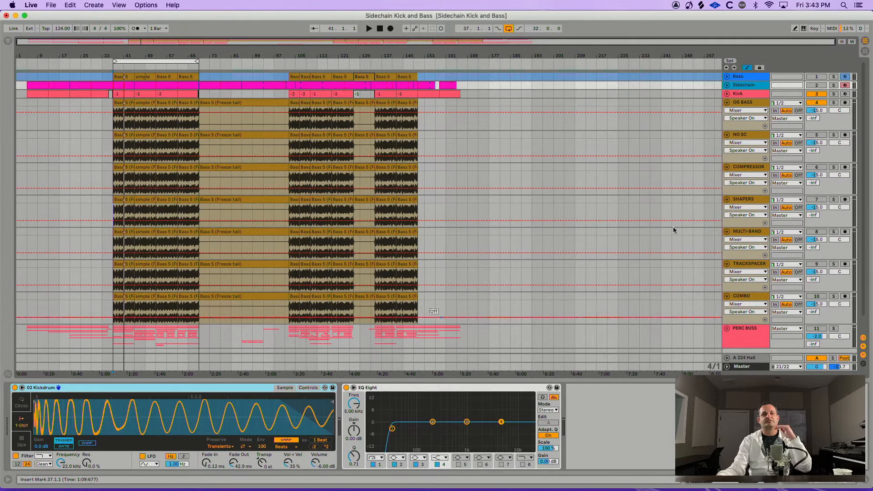
key(Up)
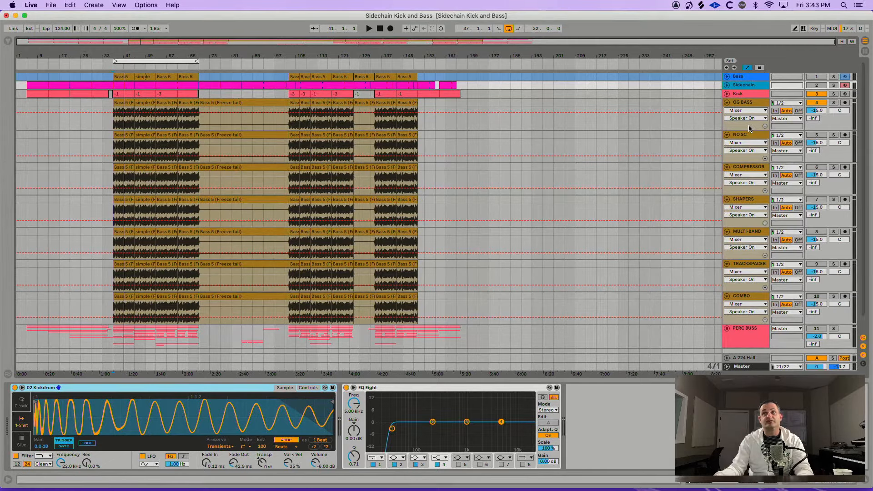
Make COMPRESSOR the only active bass track, with its sidechained stock Compressor turned on, and play the loop.
click(748, 167)
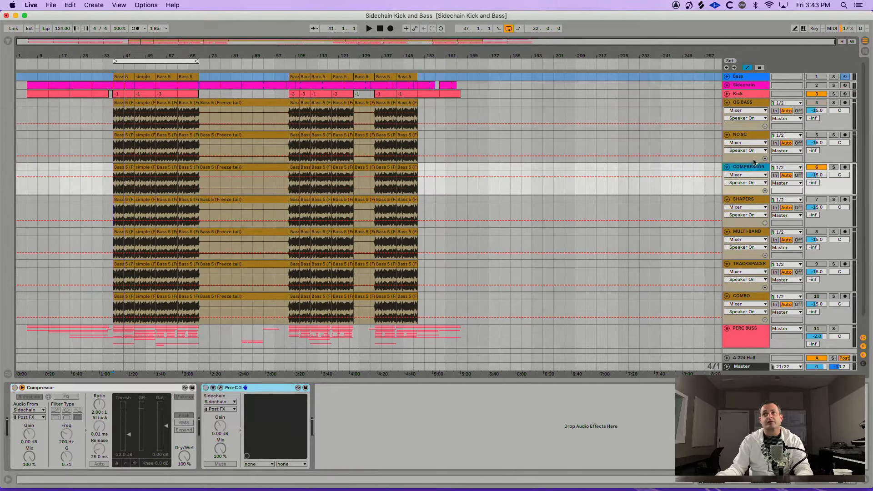
click(15, 387)
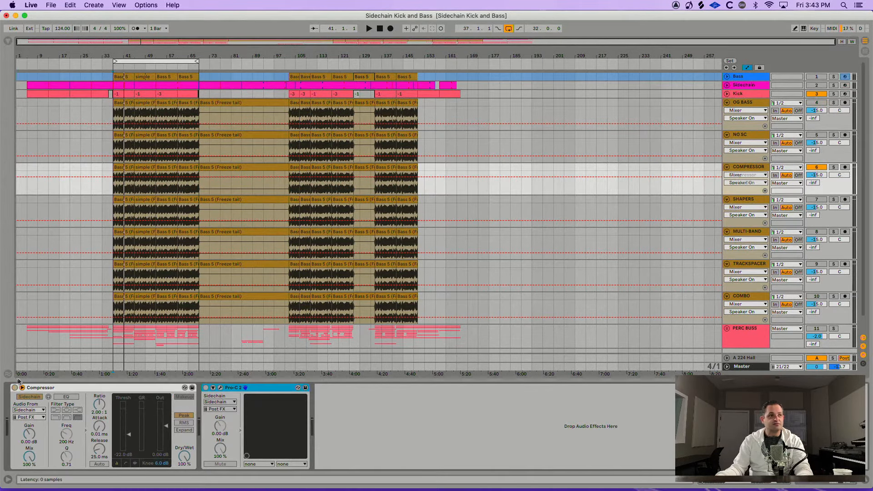
click(35, 390)
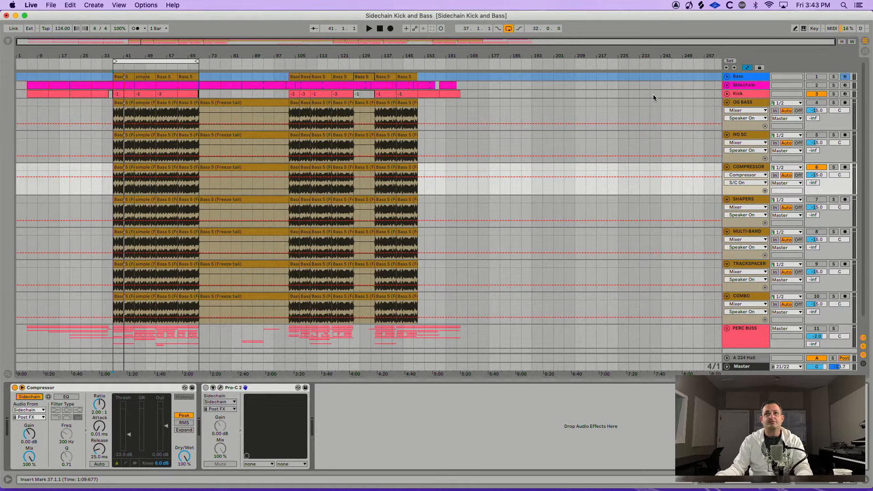
key(space)
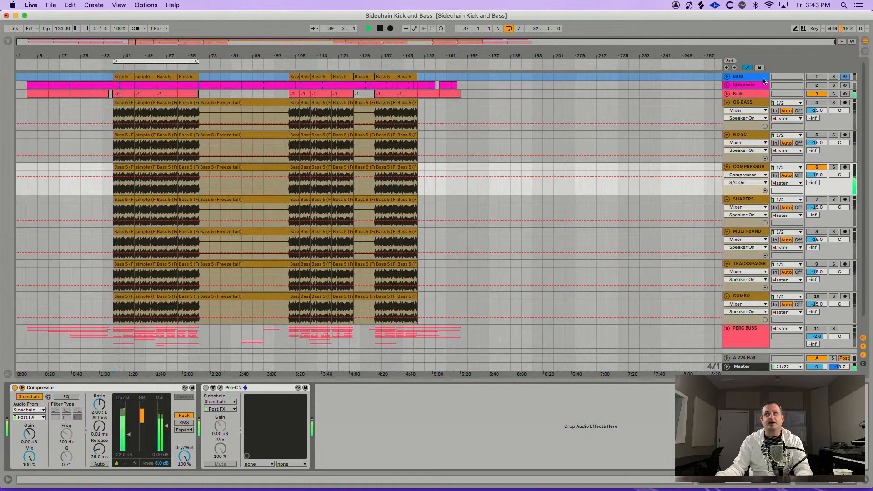
Unfold the Sidechain track briefly to inspect its clips, and toggle the Compressor off and on to compare the sound.
click(726, 85)
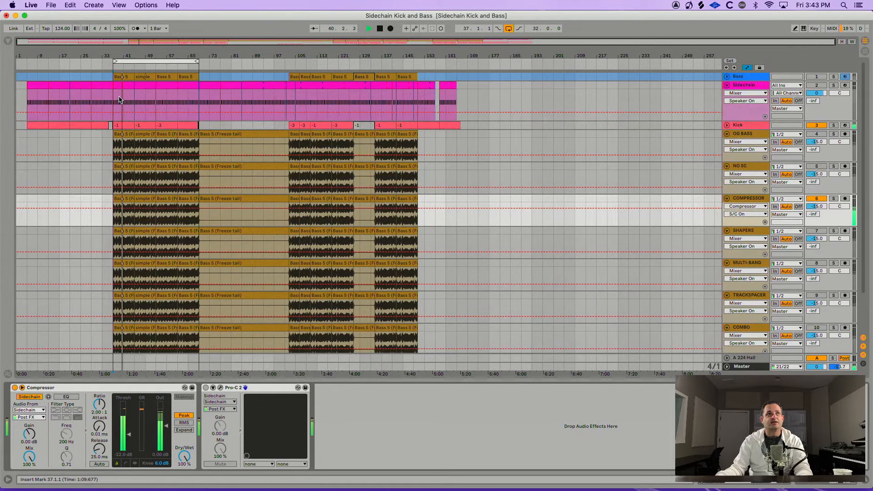
key(Left)
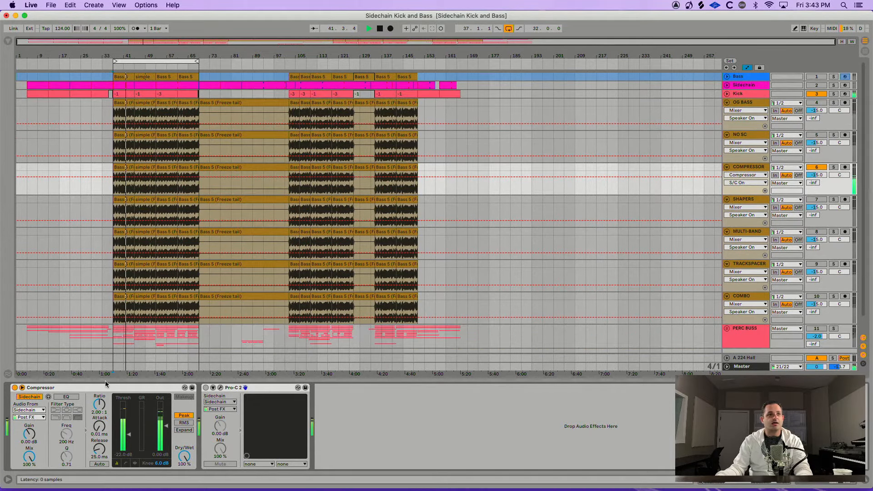
click(15, 387)
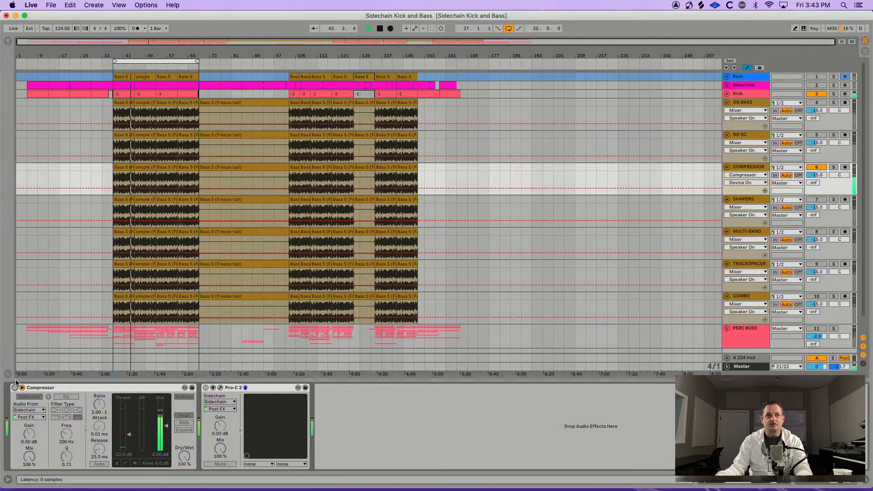
click(15, 386)
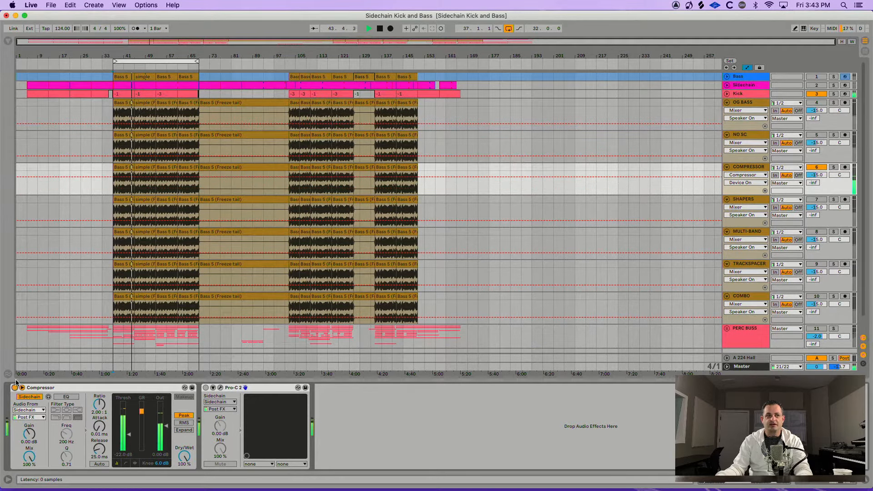
Try out the Compressor's attack and threshold during playback, ending at 0.01 ms and -22 dB.
click(103, 428)
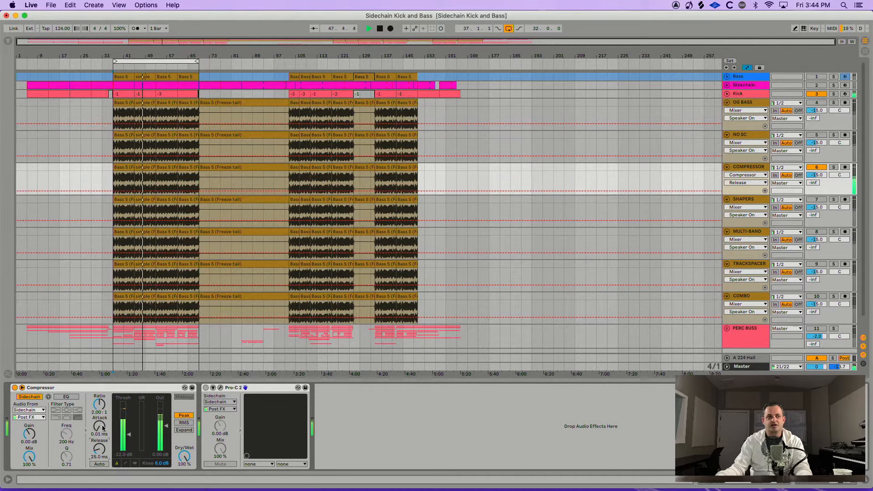
drag(104, 427, 102, 470)
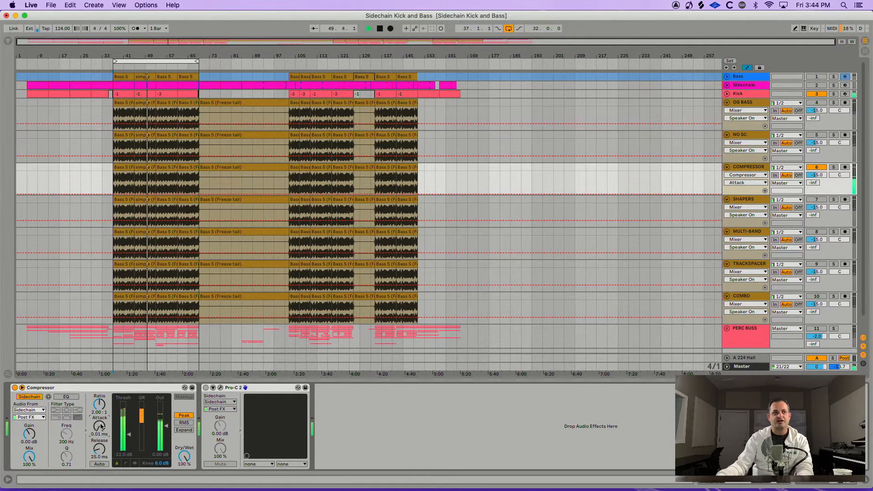
drag(128, 431, 128, 423)
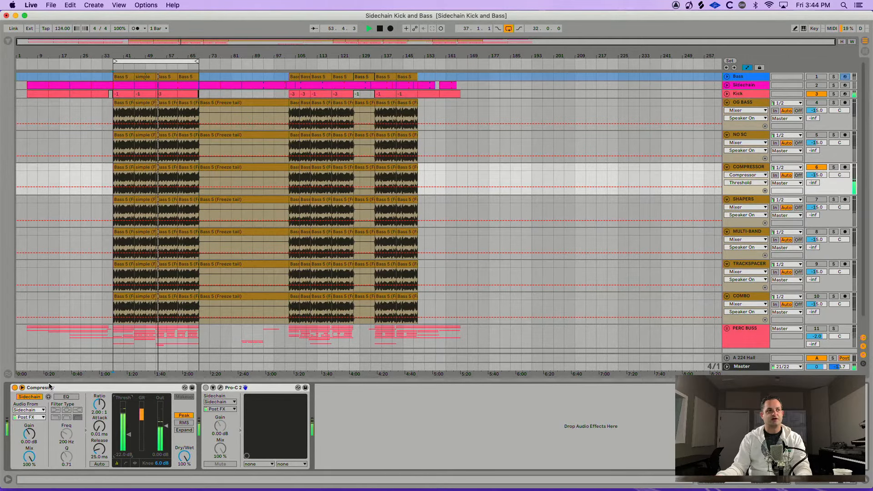
Bypass the stock Compressor and turn on Pro-C 2 instead, opening its window with the side chain section expanded.
click(15, 387)
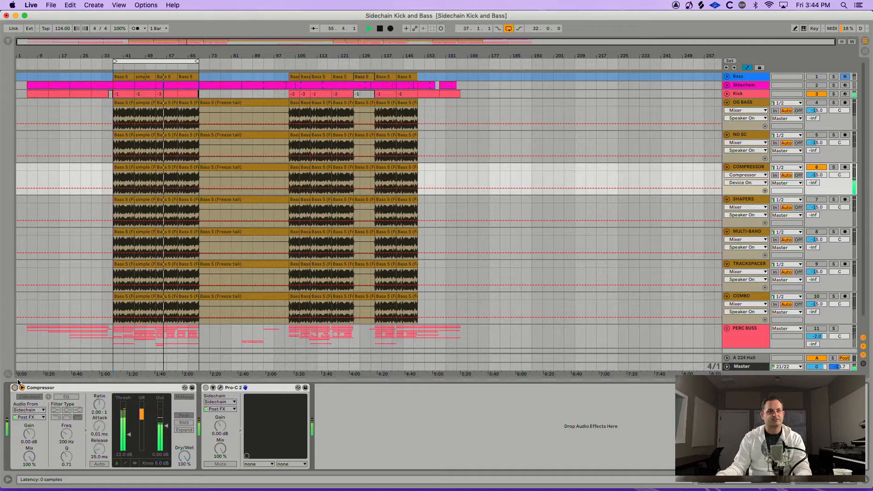
click(206, 387)
click(220, 387)
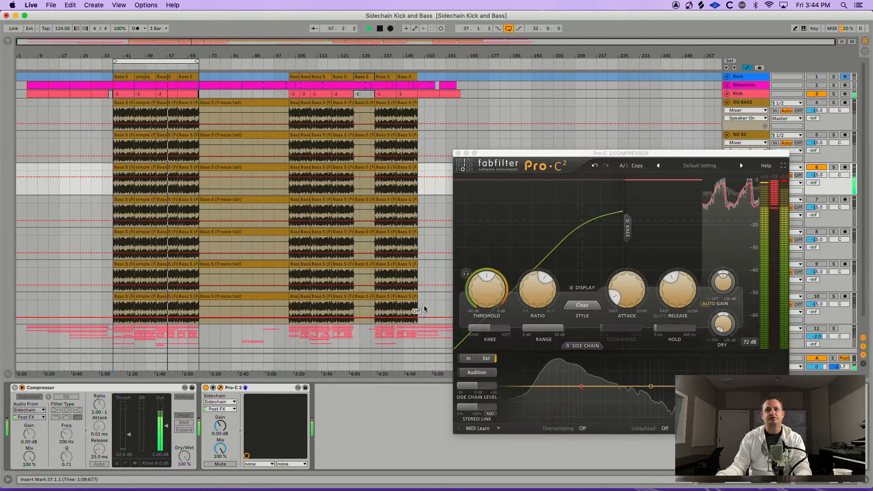
click(576, 344)
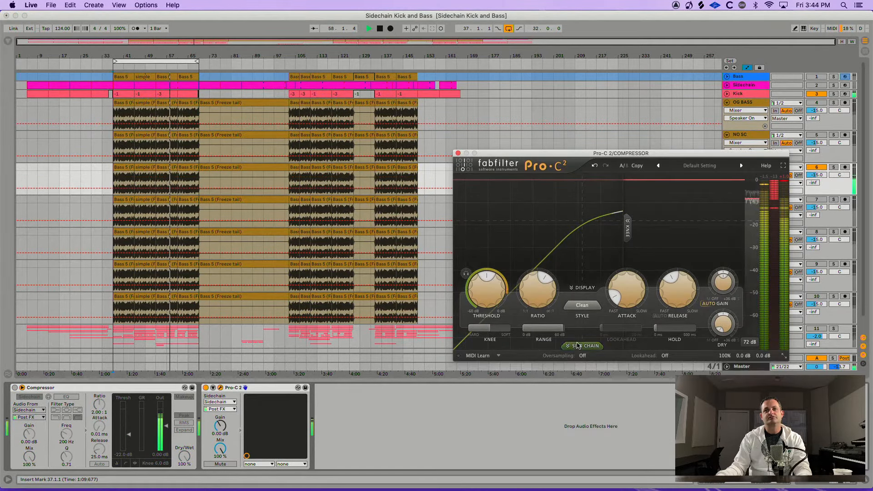
click(576, 342)
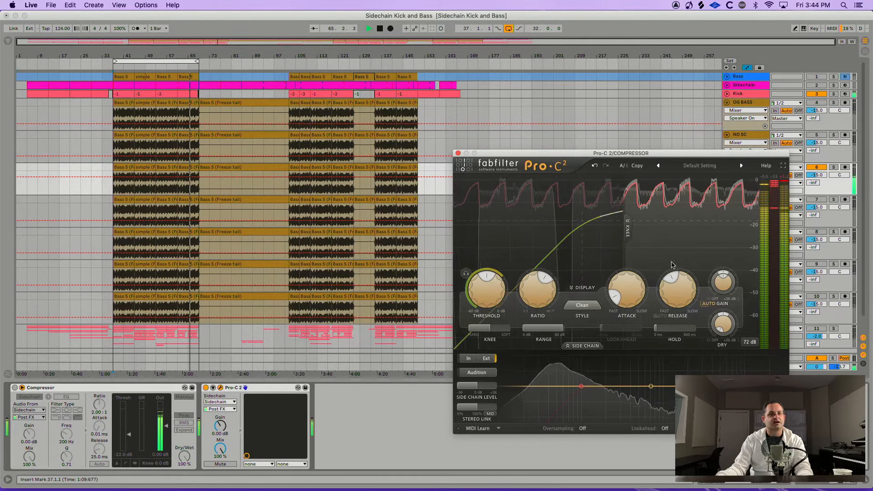
Shorten the release in Pro-C 2 while the loop plays, and stop playback.
mouse_move(685, 281)
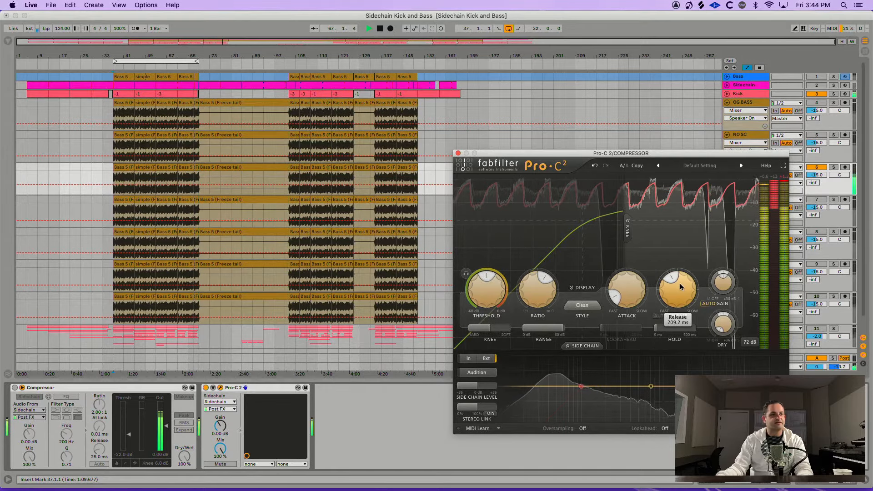
drag(678, 282, 659, 322)
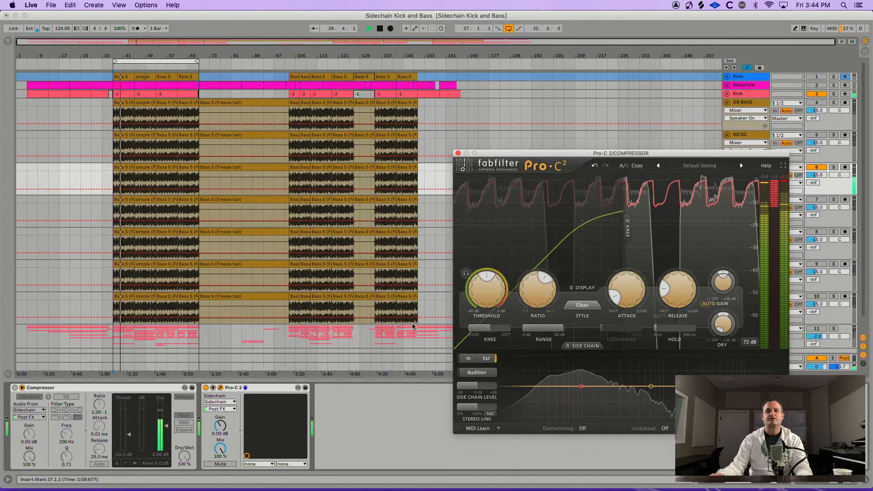
click(384, 305)
key(space)
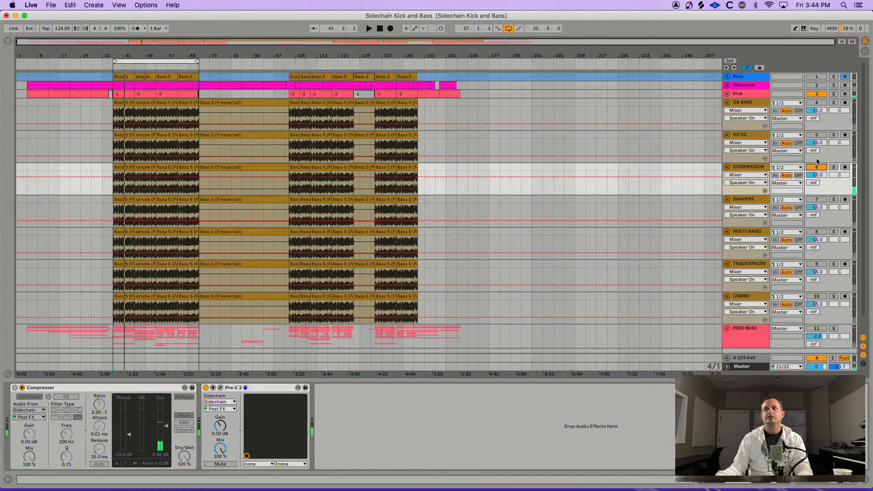
Make SHAPERS the only active bass track, open its Kickstart plugin window over the middle of the arrangement and play the loop.
key(Down)
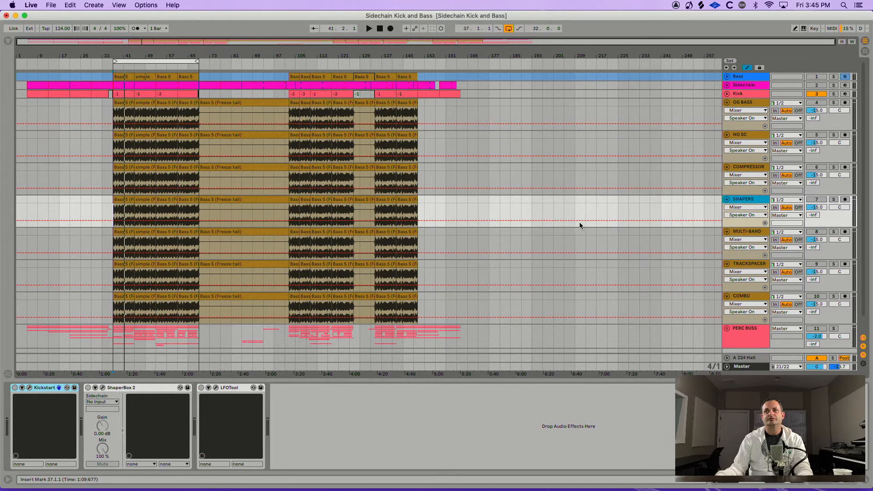
click(30, 386)
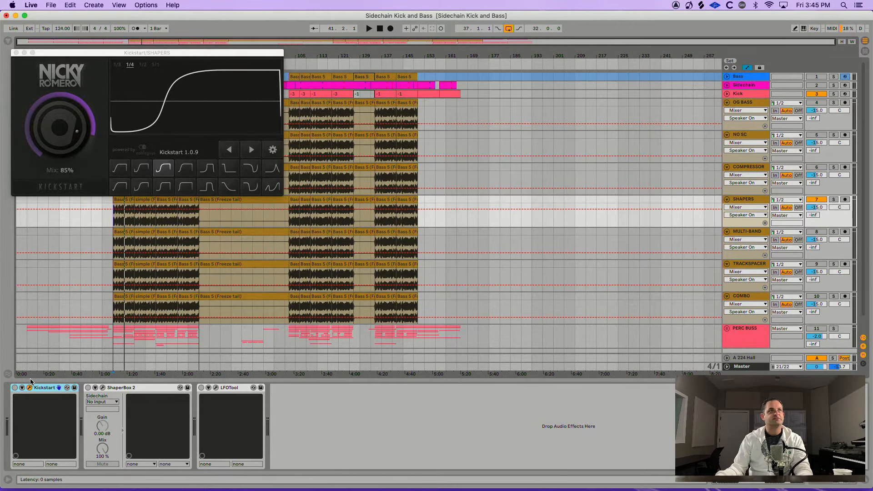
drag(74, 53, 397, 189)
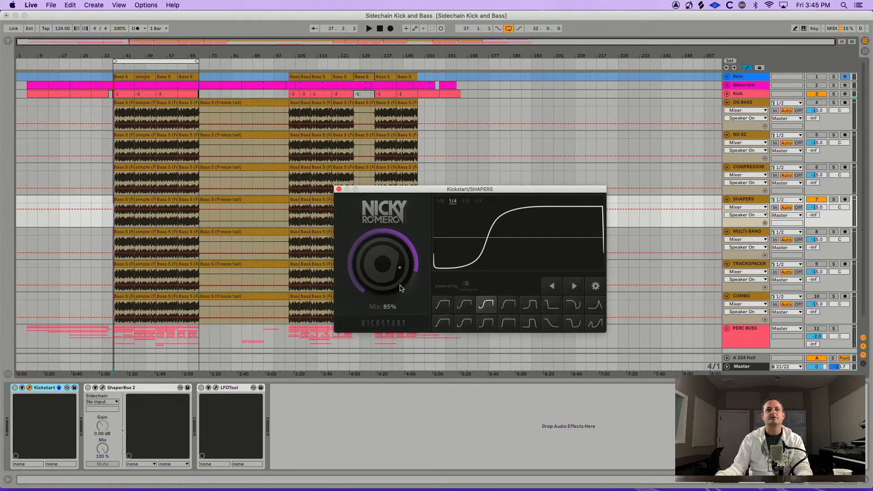
key(space)
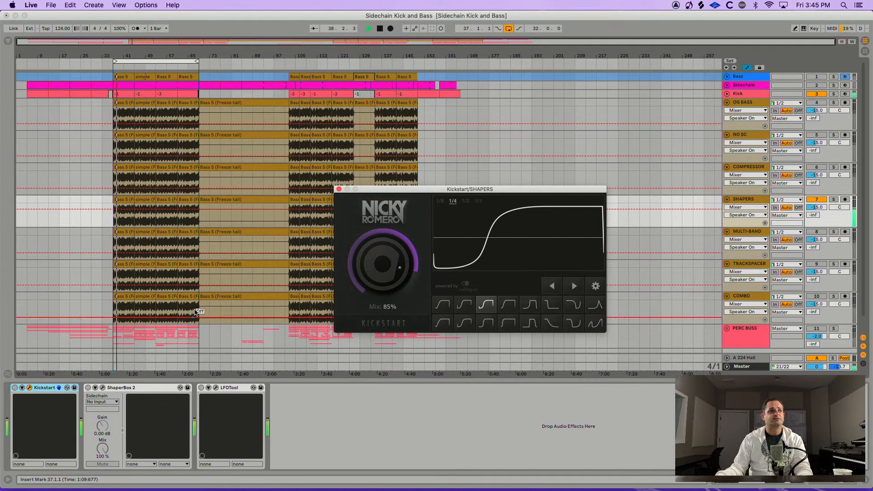
Turn on the Kickstart device on the SHAPERS track and restart the loop from its beginning.
click(14, 386)
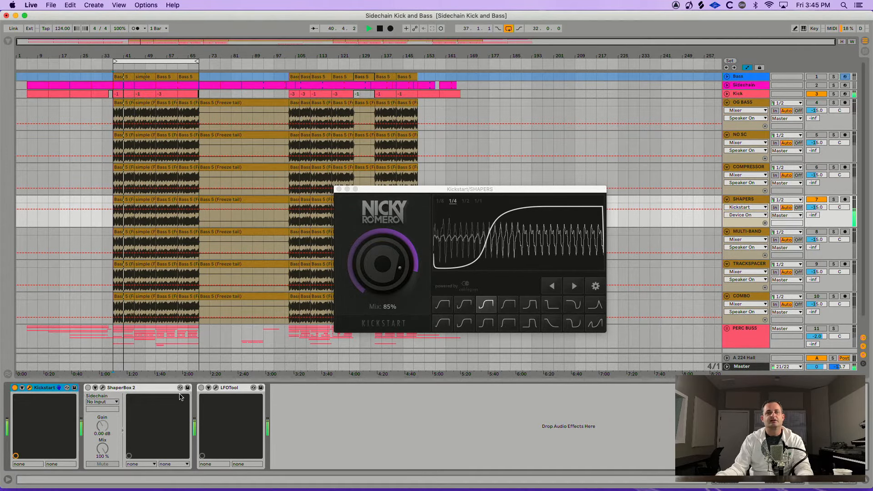
key(space)
key(space)
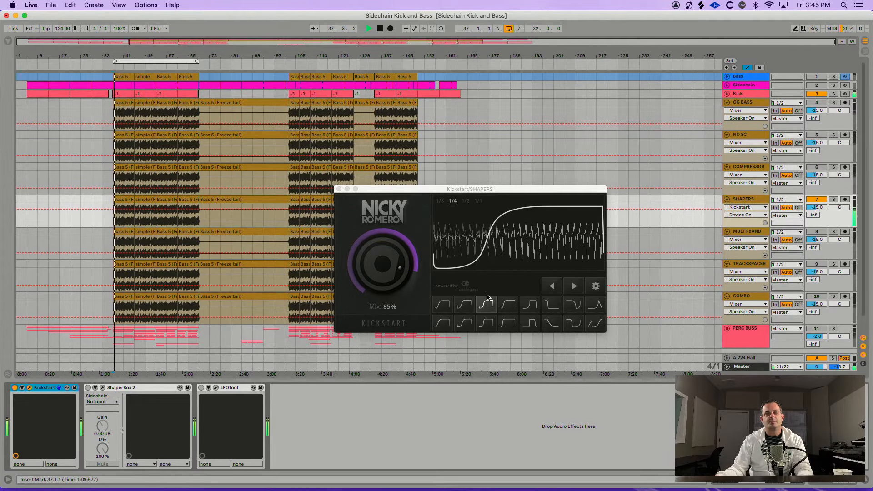
Audition Kickstart's Free Punch curve, go back to the third curve in the first row, set the mix to 83%, and stop playback.
click(462, 301)
click(446, 300)
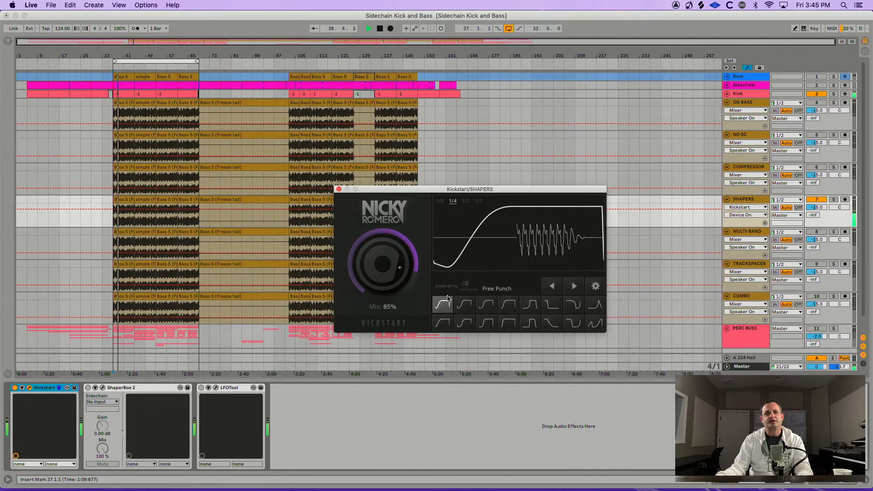
click(485, 303)
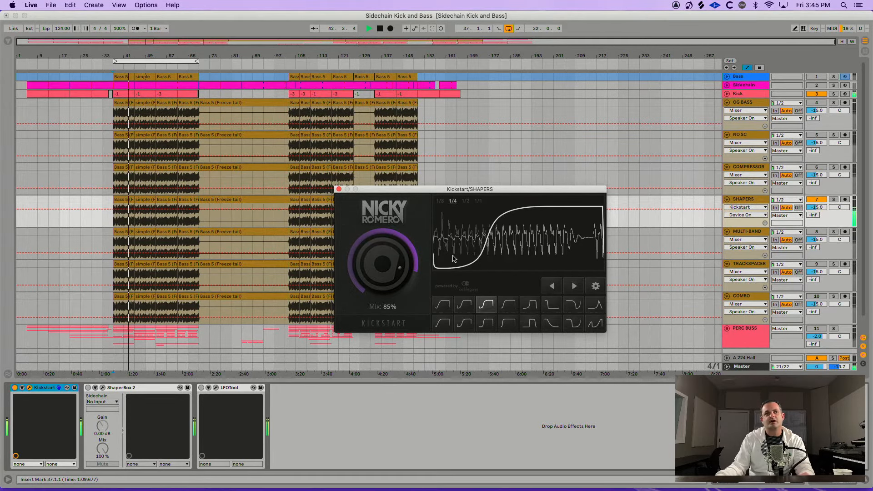
drag(384, 275, 388, 280)
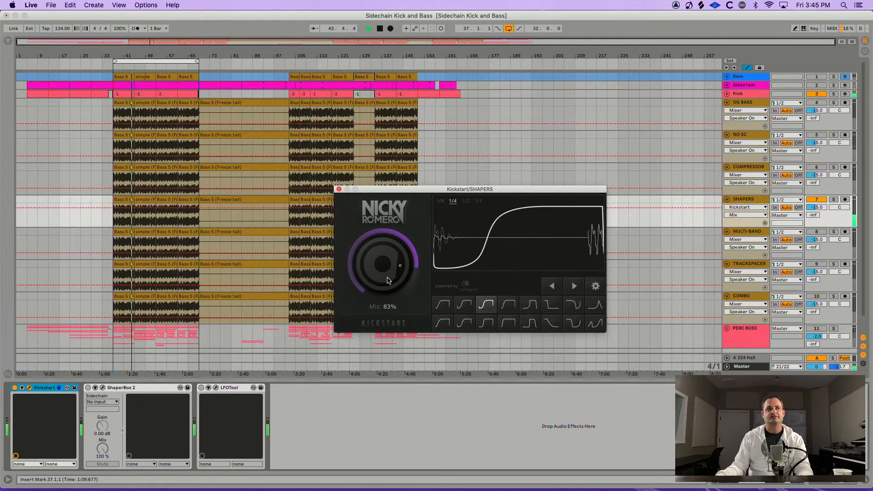
key(space)
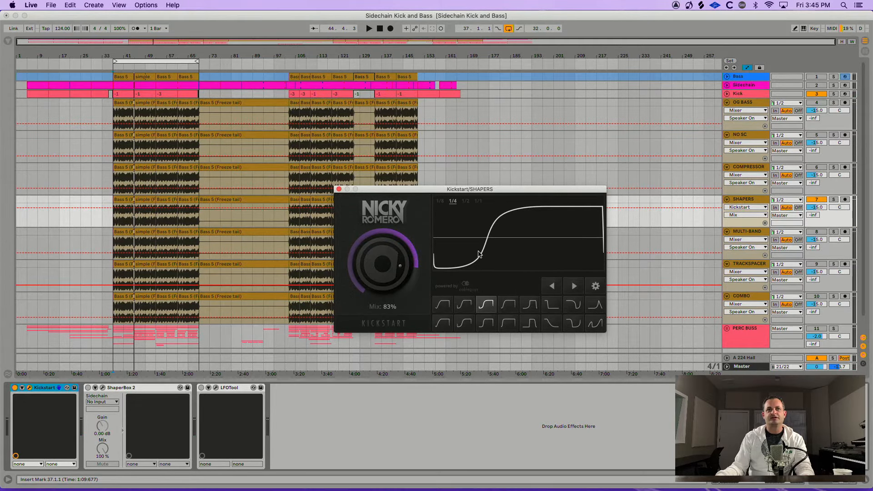
Bypass Kickstart and turn on ShaperBox 2, placing its window over the middle of the arrangement.
click(17, 382)
click(103, 387)
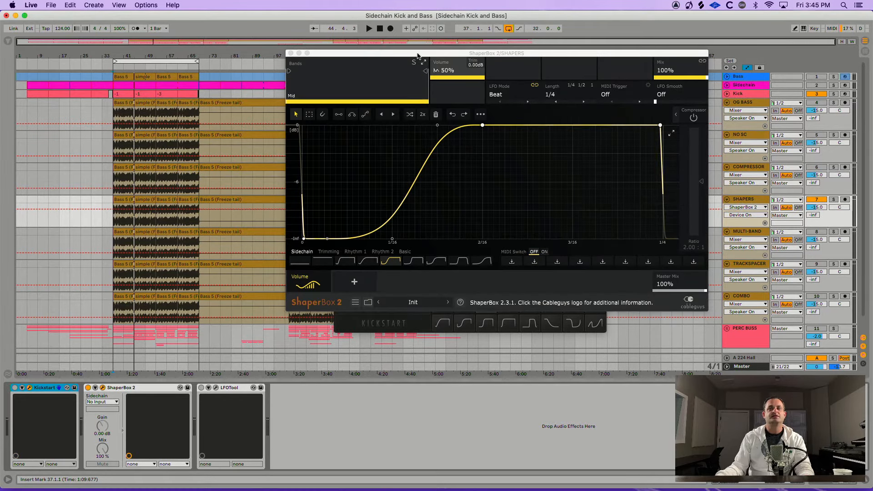
drag(417, 55, 425, 108)
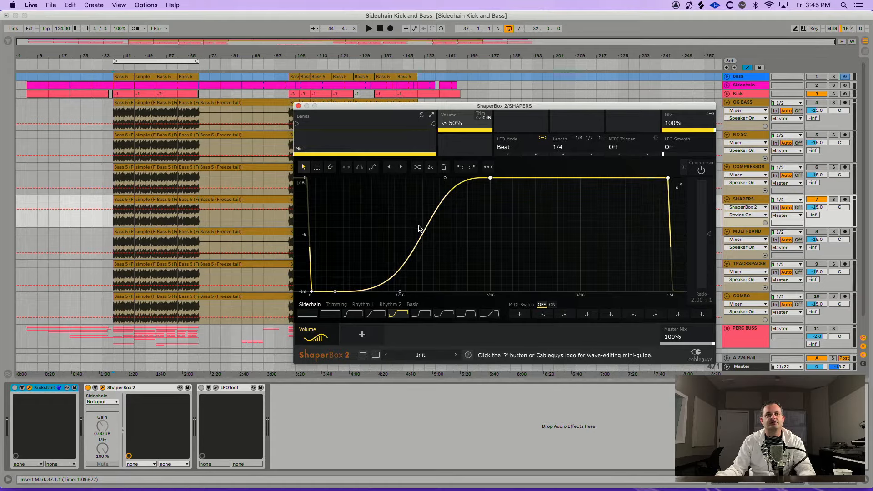
Play the loop while bending ShaperBox 2's volume curve into a later, steeper rise, and stop playback.
key(space)
drag(418, 228, 453, 223)
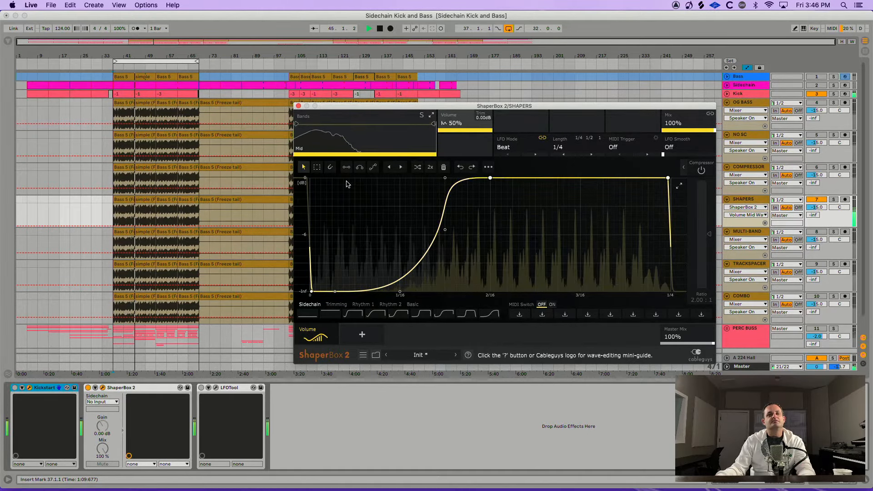
key(space)
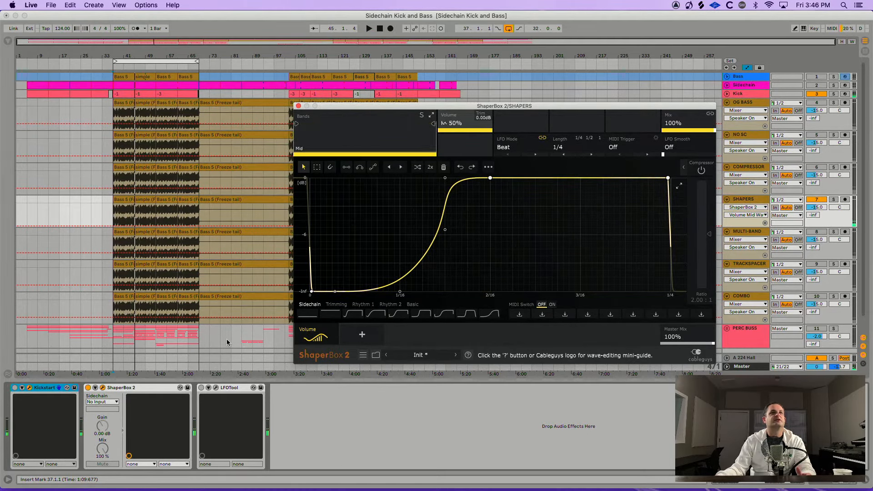
Close the ShaperBox 2 and Kickstart windows and show LFOTool's window over the middle of the arrangement.
click(298, 105)
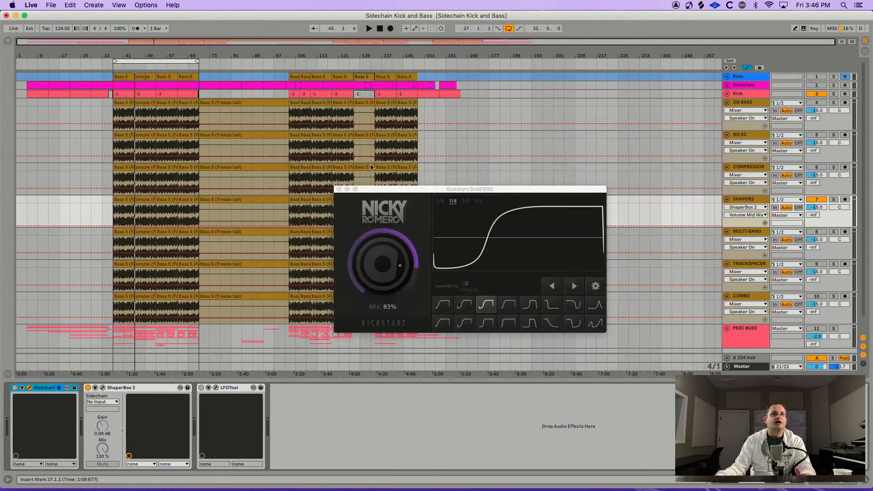
click(338, 188)
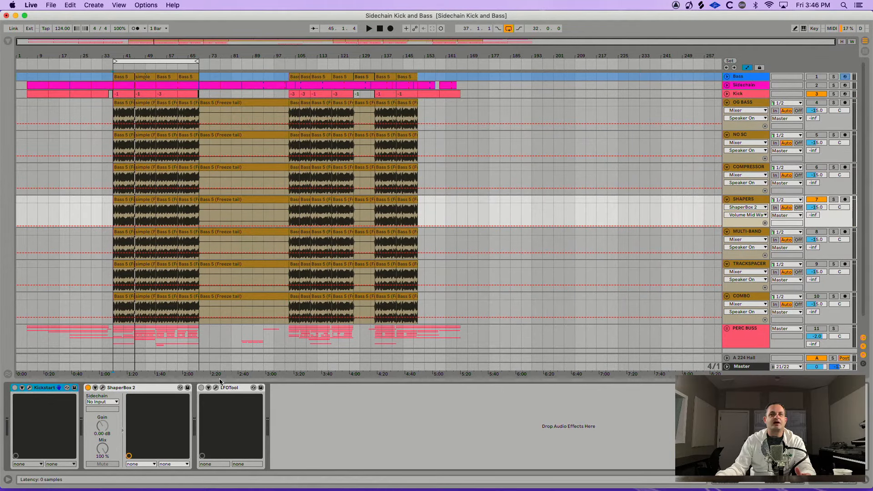
click(208, 387)
drag(445, 217, 387, 187)
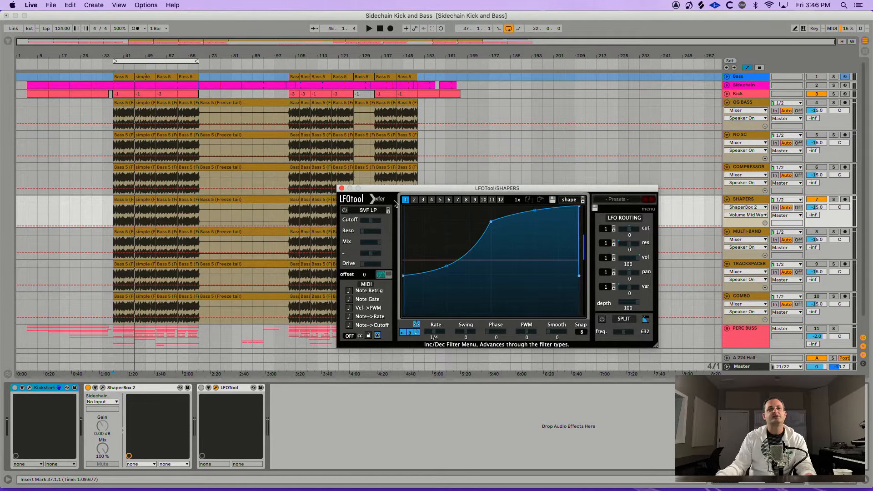
Reshape LFOTool's volume curve to stay low longer and rise more steeply, playing the loop before and after, and close the plugin window.
key(space)
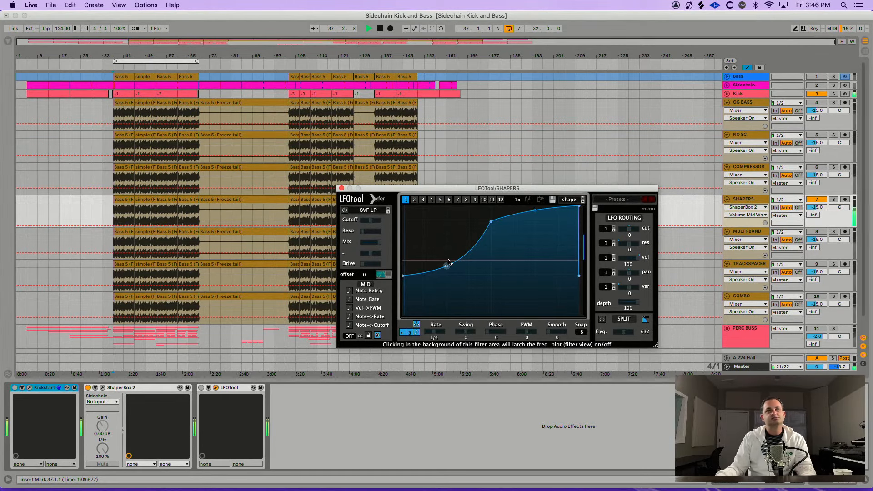
key(space)
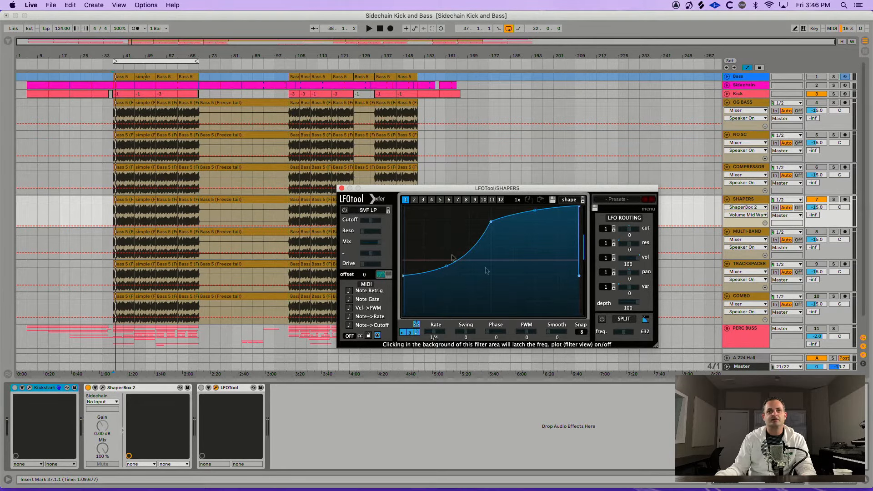
click(447, 265)
drag(449, 267, 484, 234)
key(space)
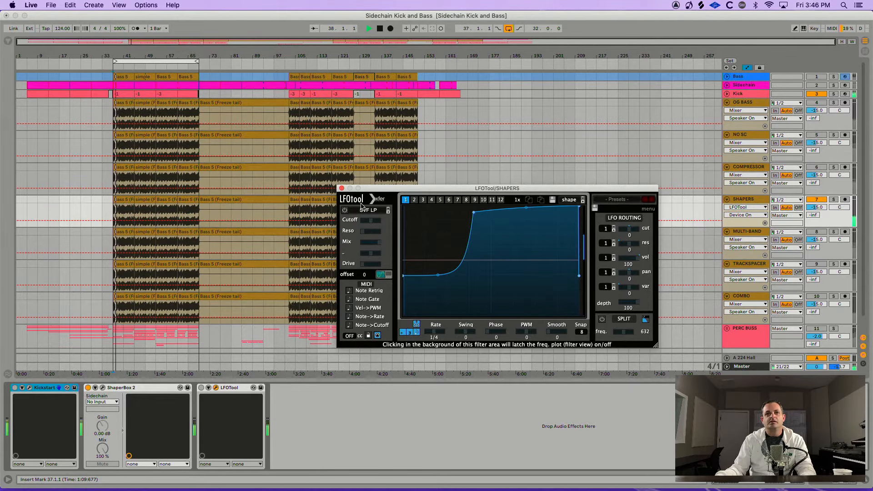
key(space)
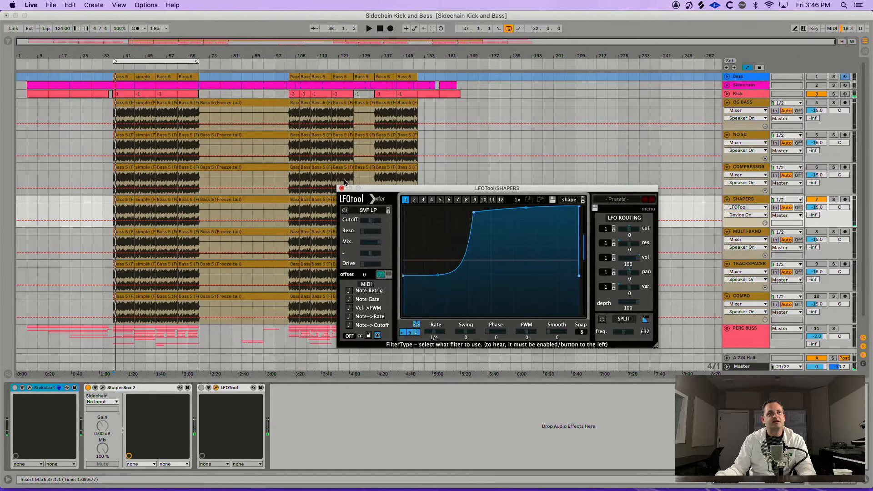
click(341, 188)
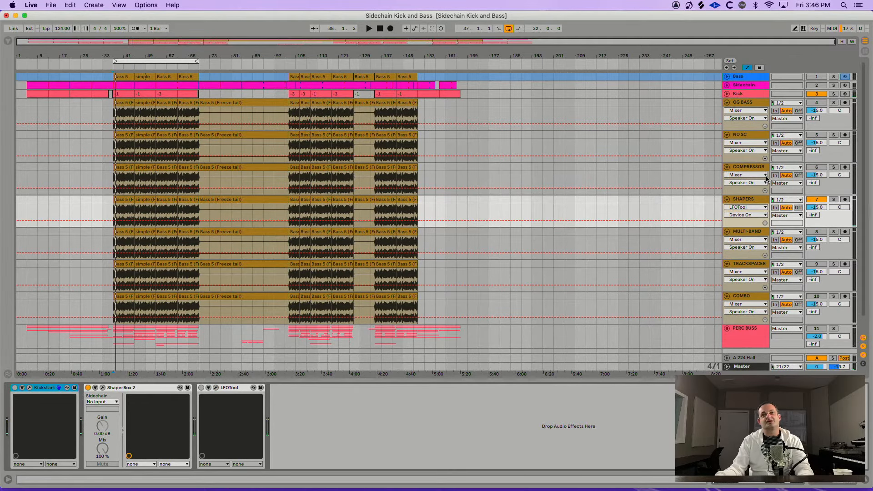
Make MULTI-BAND the only active bass track and place its Pro-MB plugin window over the middle of the arrangement.
click(816, 199)
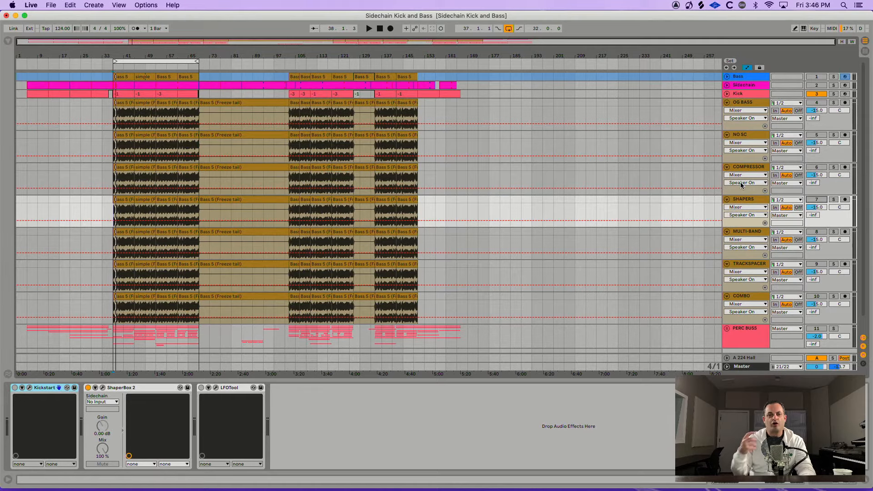
click(750, 230)
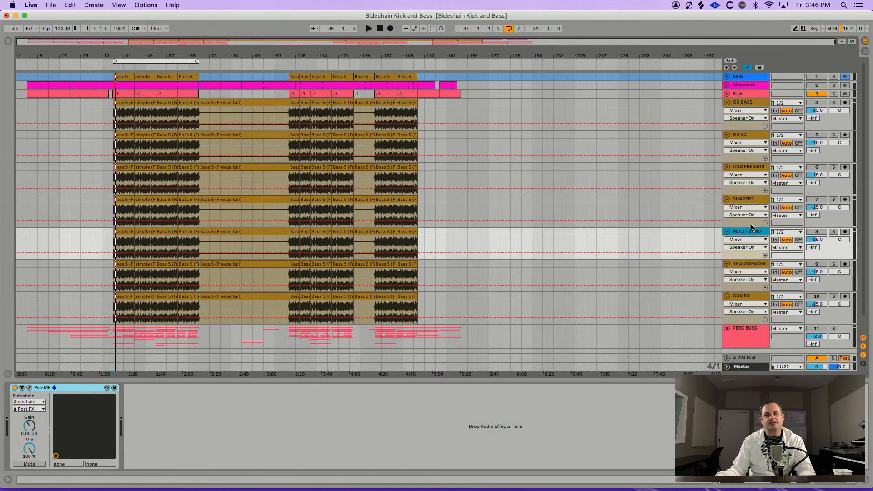
click(41, 386)
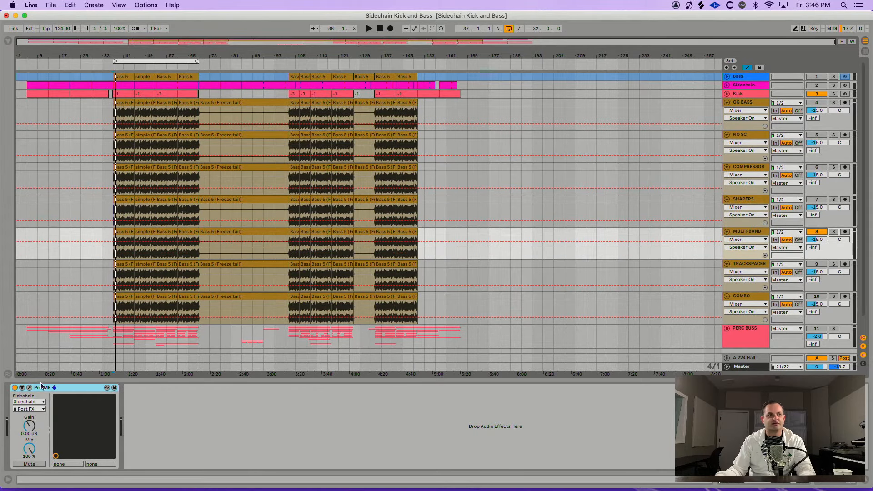
click(29, 387)
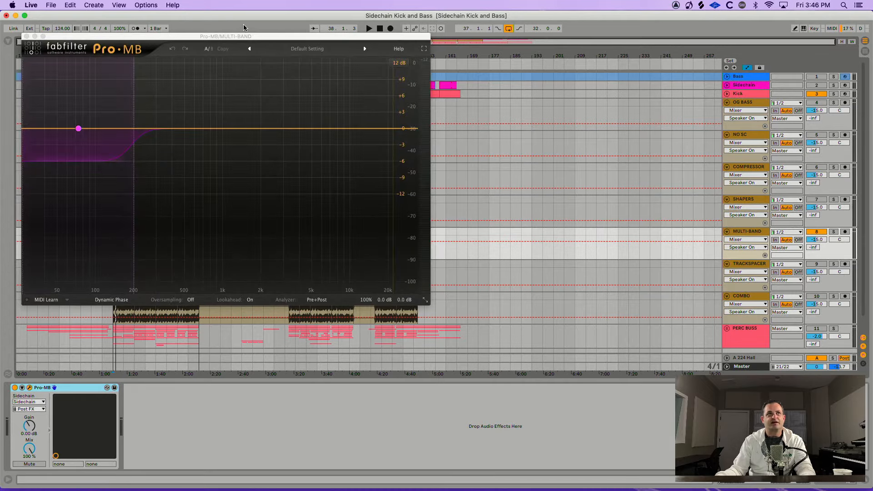
drag(244, 37, 488, 85)
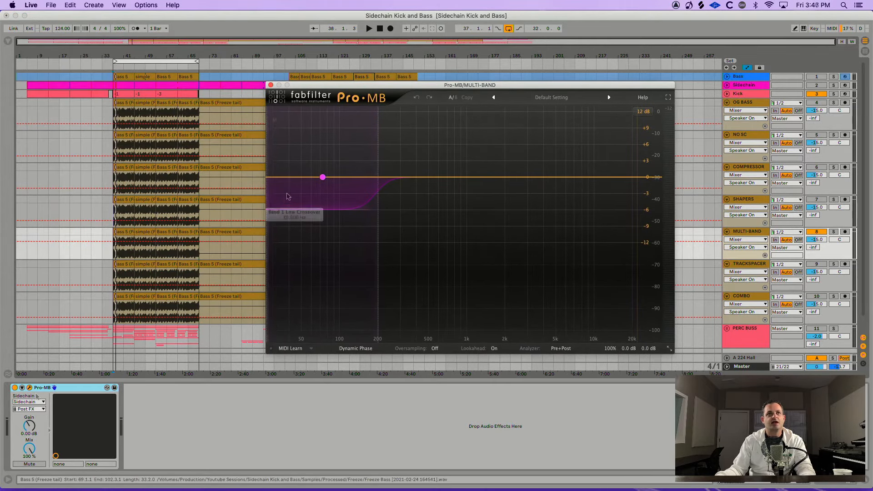
Play the loop through Pro-MB, raise band 1's high crossover, deepen its range and raise its threshold, and stop playback.
mouse_move(326, 173)
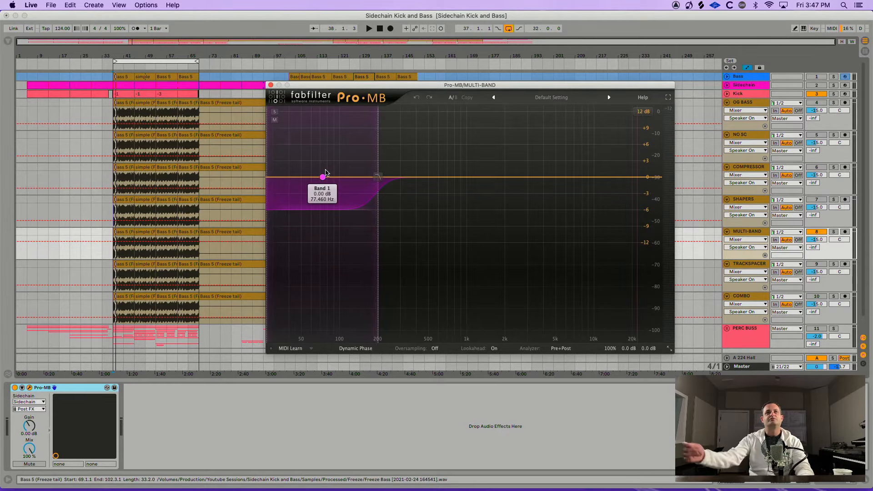
mouse_move(379, 176)
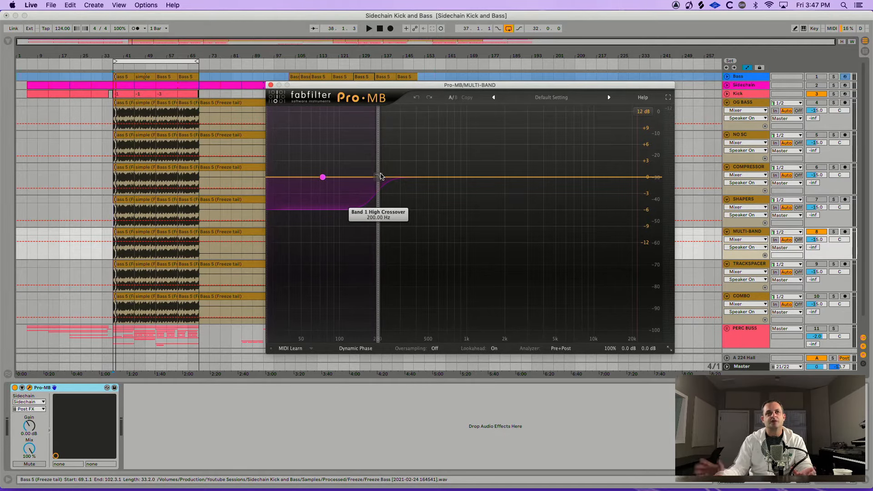
key(space)
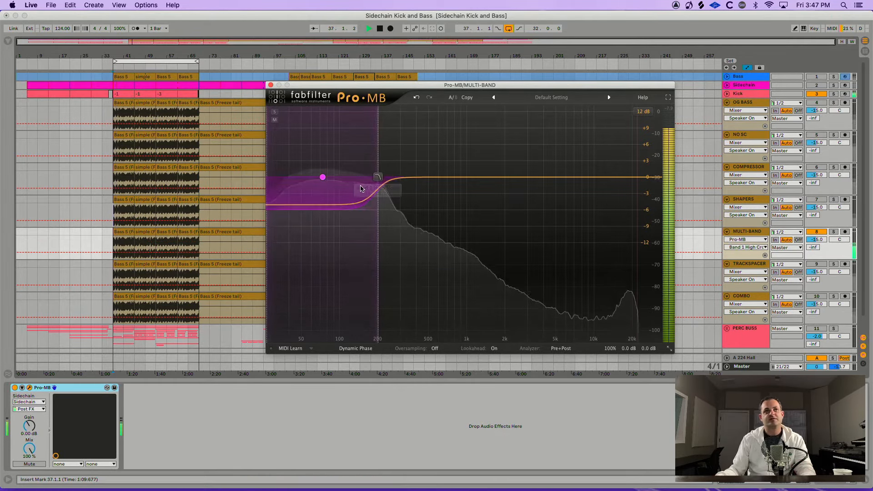
mouse_move(380, 204)
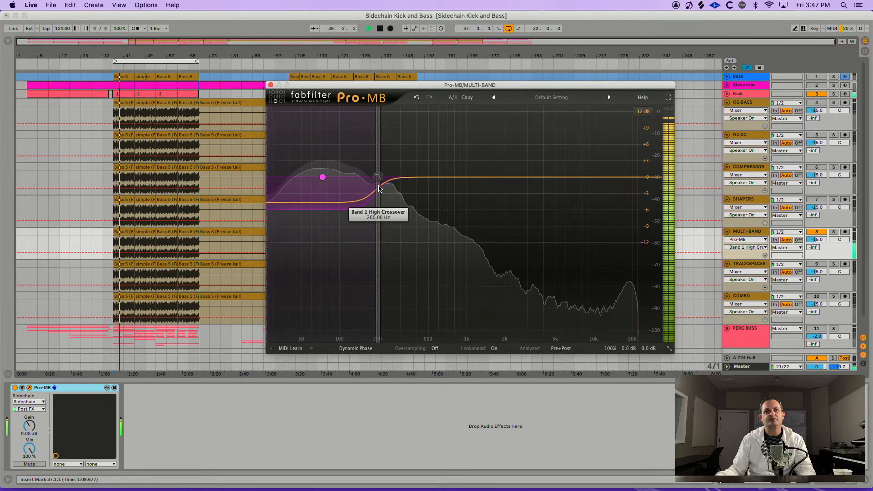
click(322, 177)
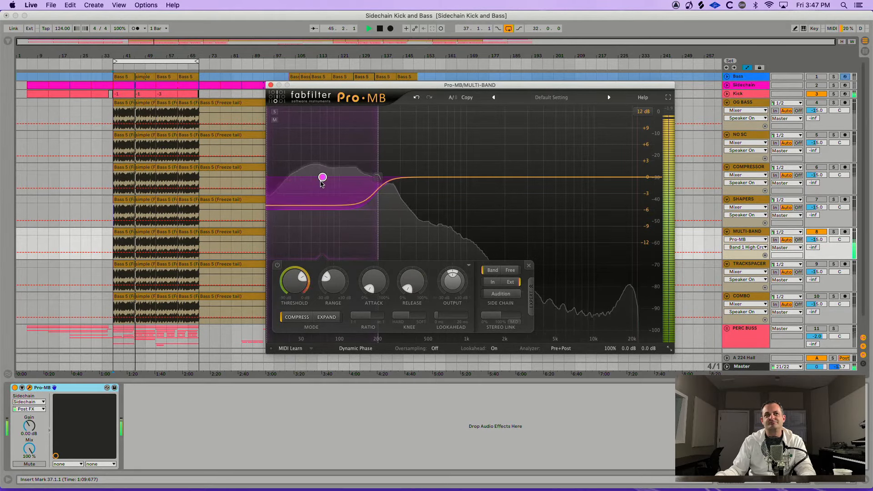
drag(380, 209, 411, 231)
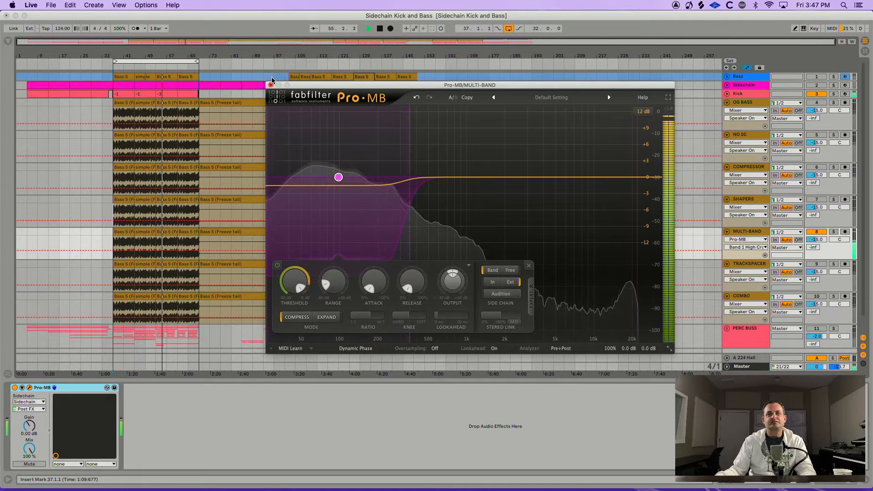
key(space)
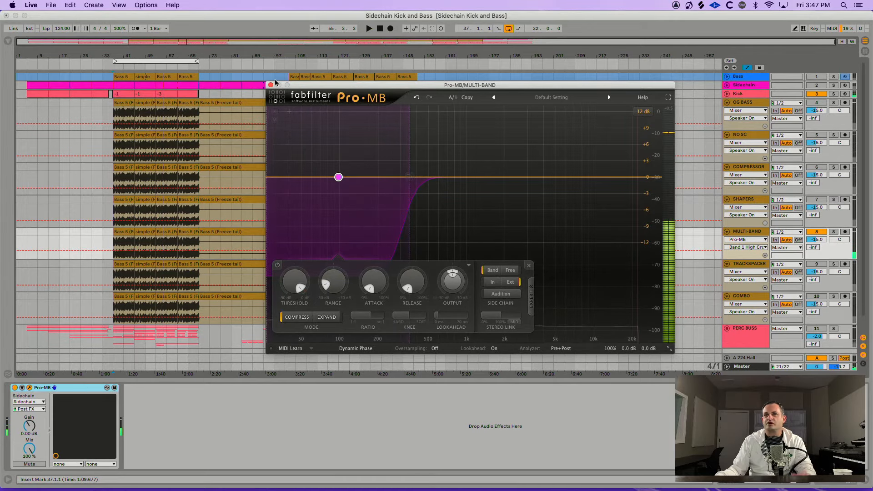
Close Pro-MB, make TRACKSPACER the only active bass track, and open the window of its first Trackspacer 2.5 device.
click(271, 85)
click(728, 267)
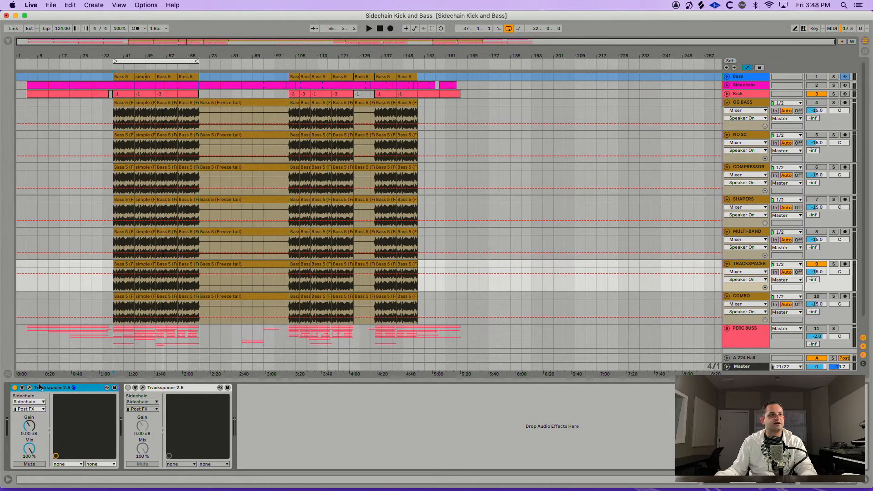
key(super+alt+p)
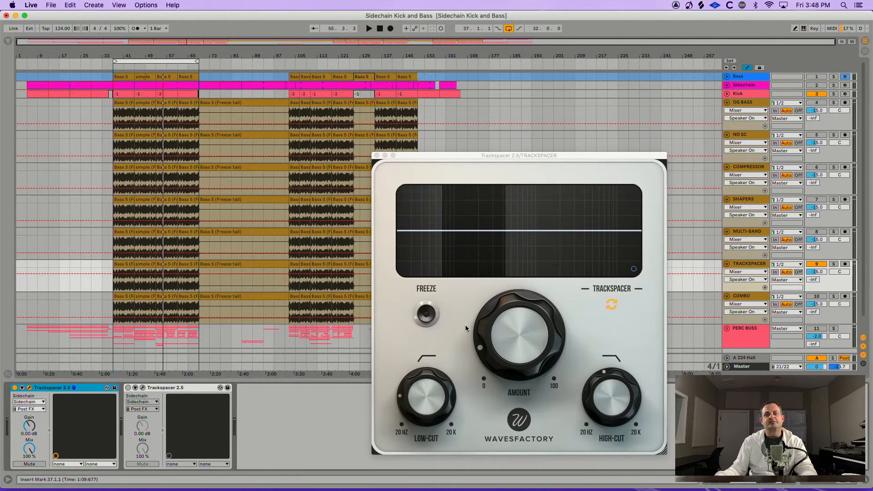
Check the first Trackspacer's sidechain source, leaving it on Sidechain, and play the loop from bar 37.
click(28, 401)
click(28, 401)
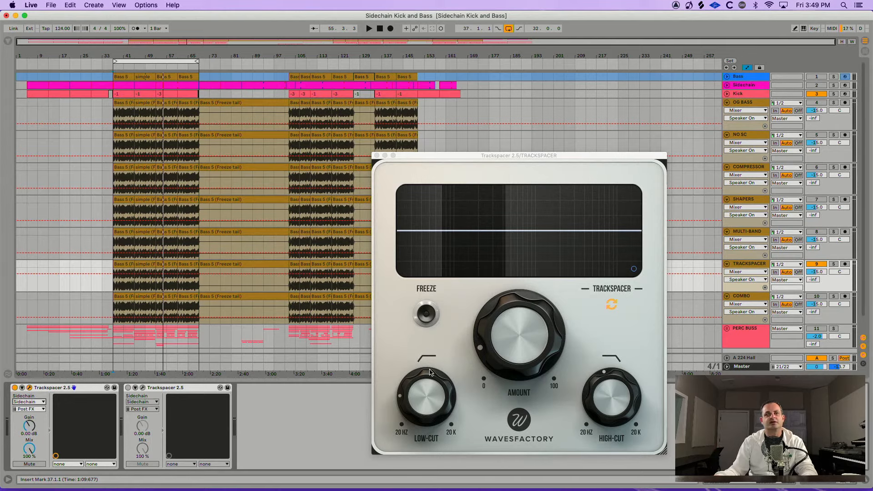
click(114, 280)
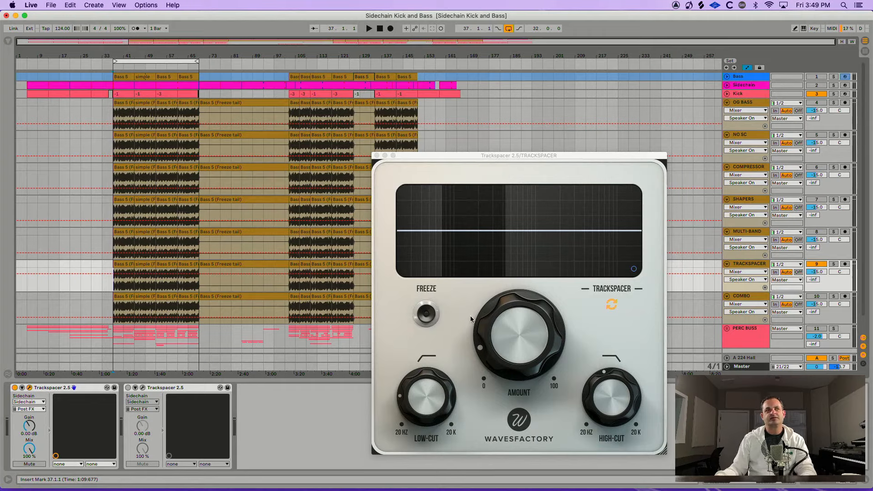
key(space)
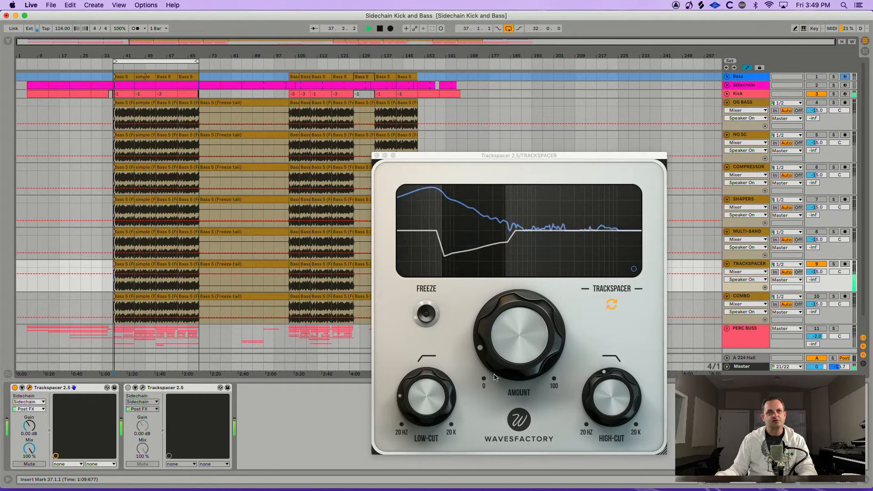
While the loop plays, raise the Trackspacer amount to 34.7 % and lower its low-cut and high-cut frequencies.
drag(538, 316, 521, 338)
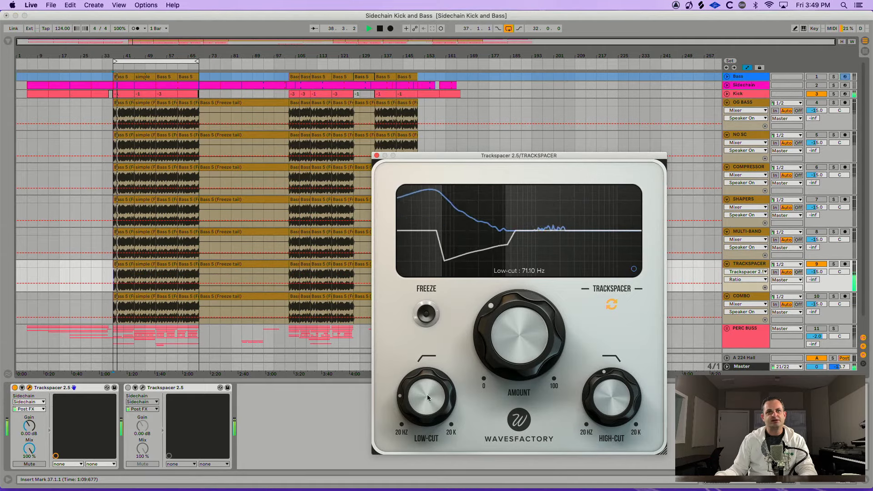
drag(425, 407, 424, 415)
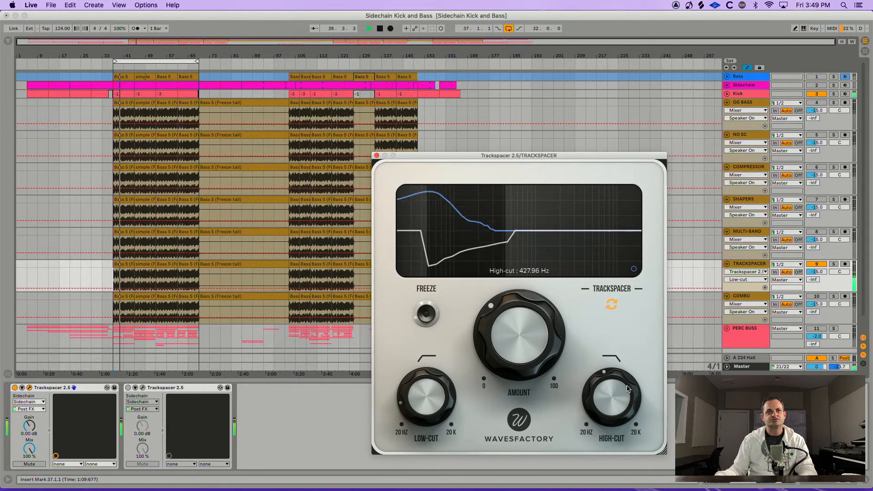
drag(626, 385, 624, 394)
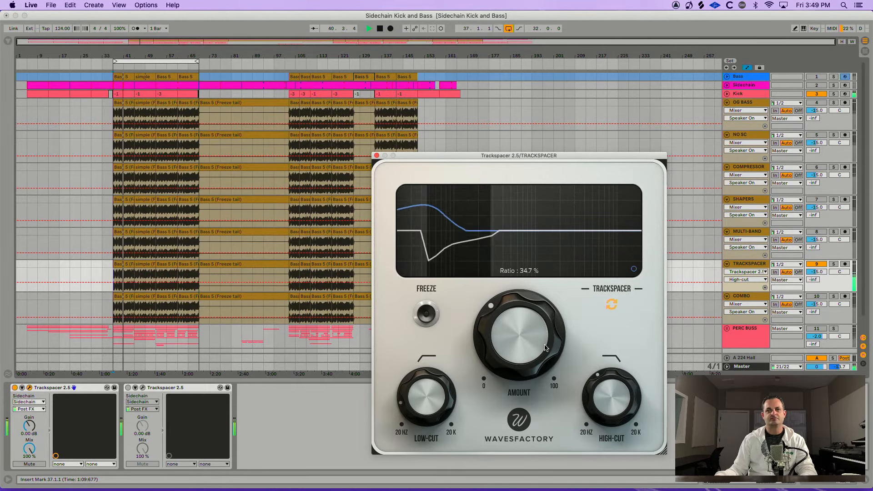
Reduce the Trackspacer amount again, close the plugin window and stop playback.
drag(523, 338, 499, 387)
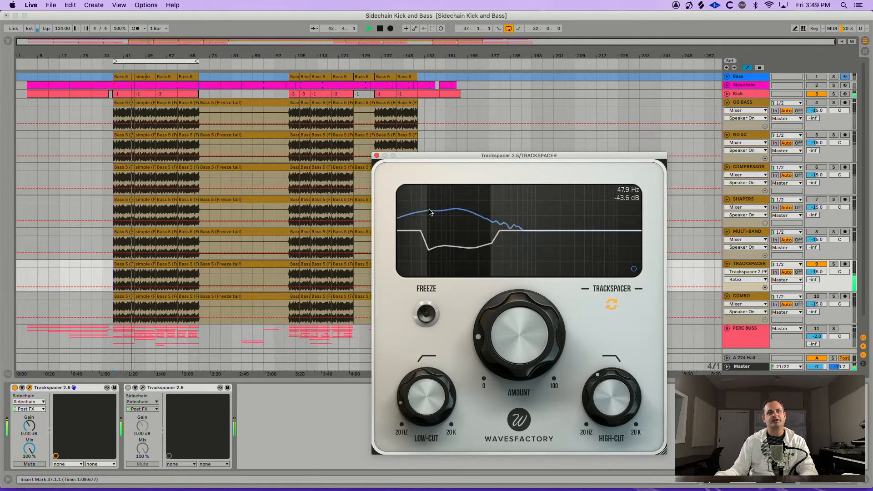
click(377, 156)
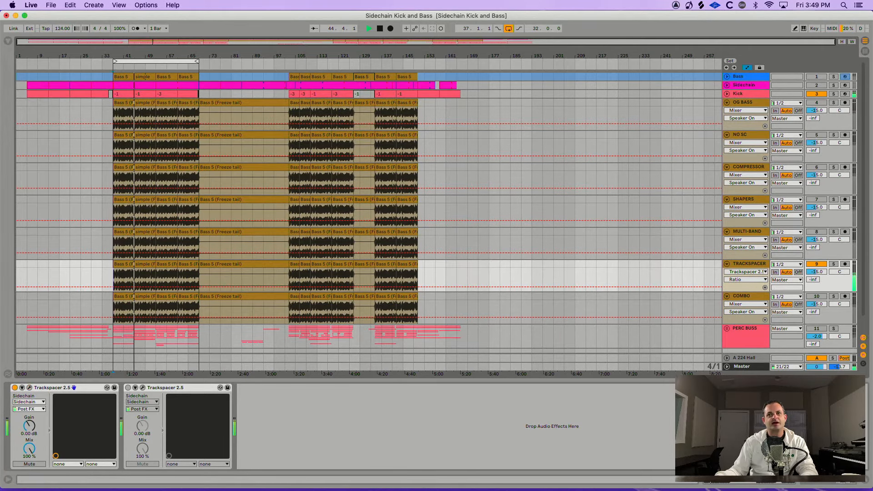
key(space)
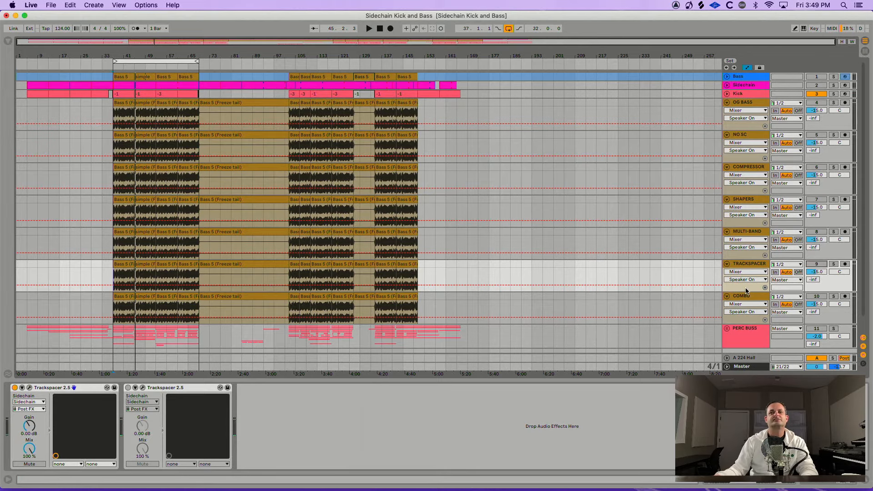
Select the COMBO track and open its Kickstart and Trackspacer windows, placing Kickstart below the arrangement clips so both displays can be viewed.
key(Down)
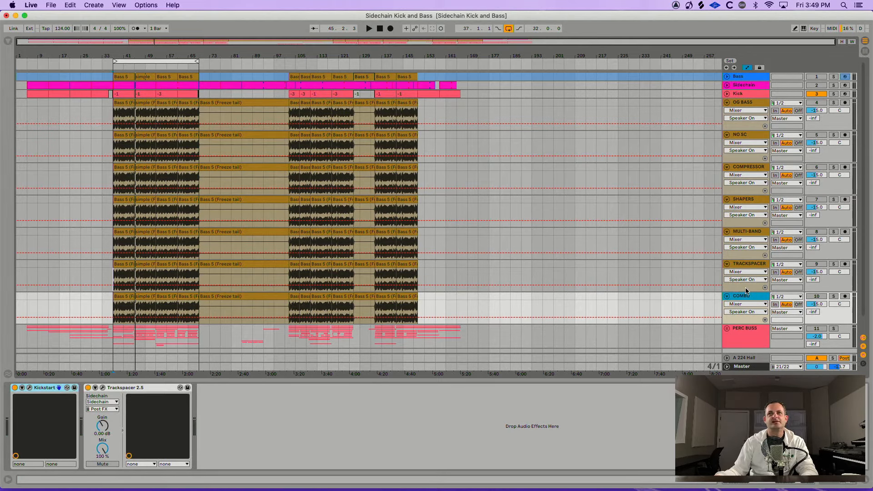
click(29, 387)
drag(234, 190, 323, 268)
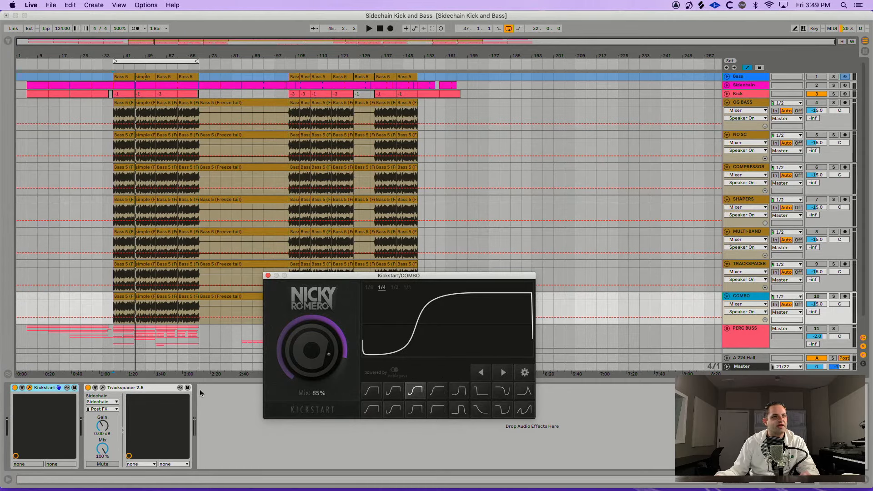
drag(319, 275, 225, 273)
drag(280, 272, 397, 300)
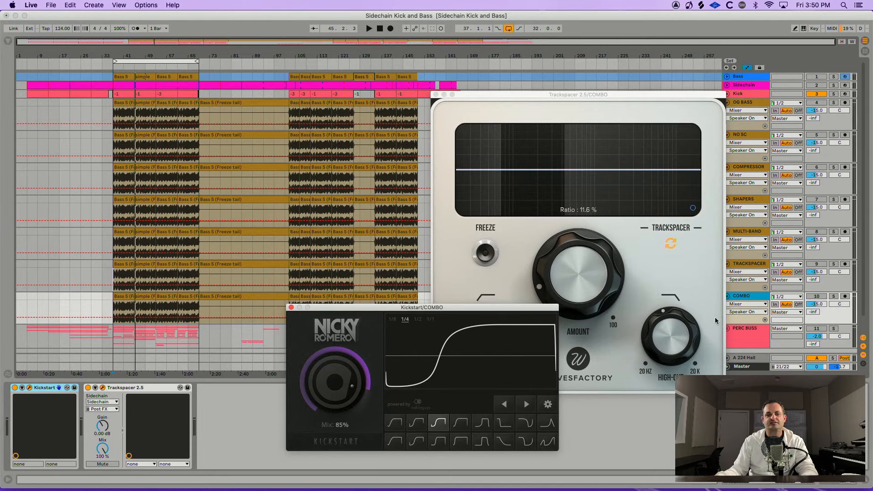
Play the loop from bar 37 with PERC BUSS active, turn on the COMBO bass track to hear both plugins, and stop playback.
click(766, 333)
key(space)
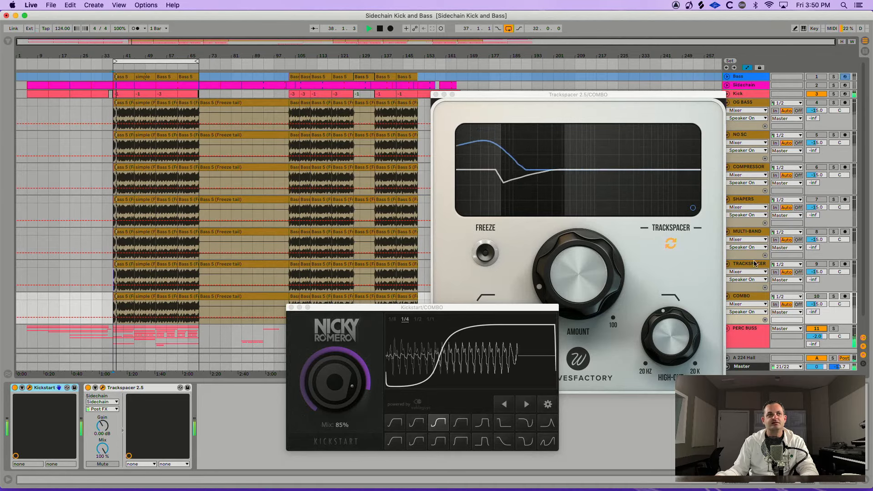
click(816, 296)
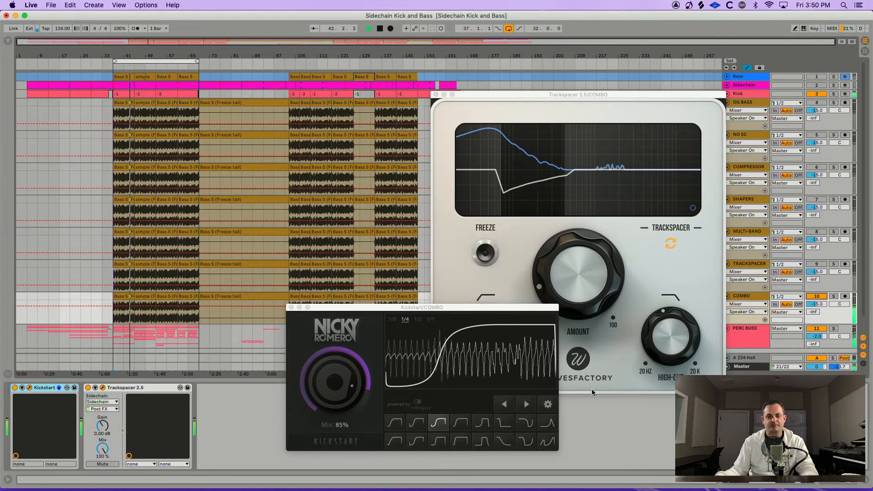
key(space)
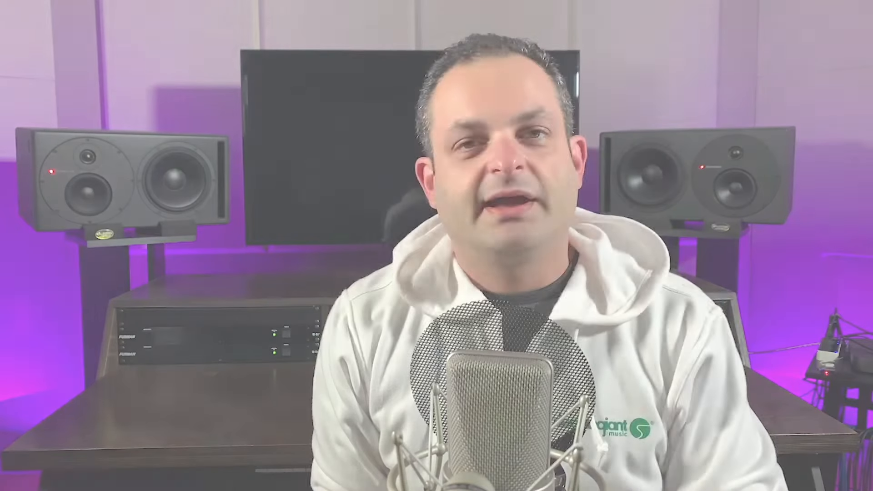